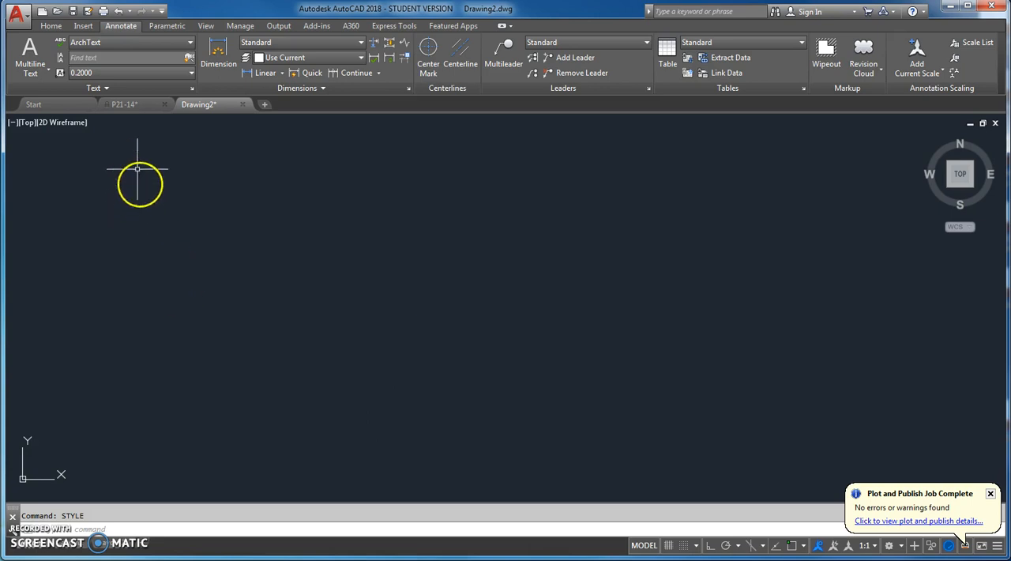
Examine the door schedule table in the P21-14 drawing and return to Drawing2
left_click(126, 105)
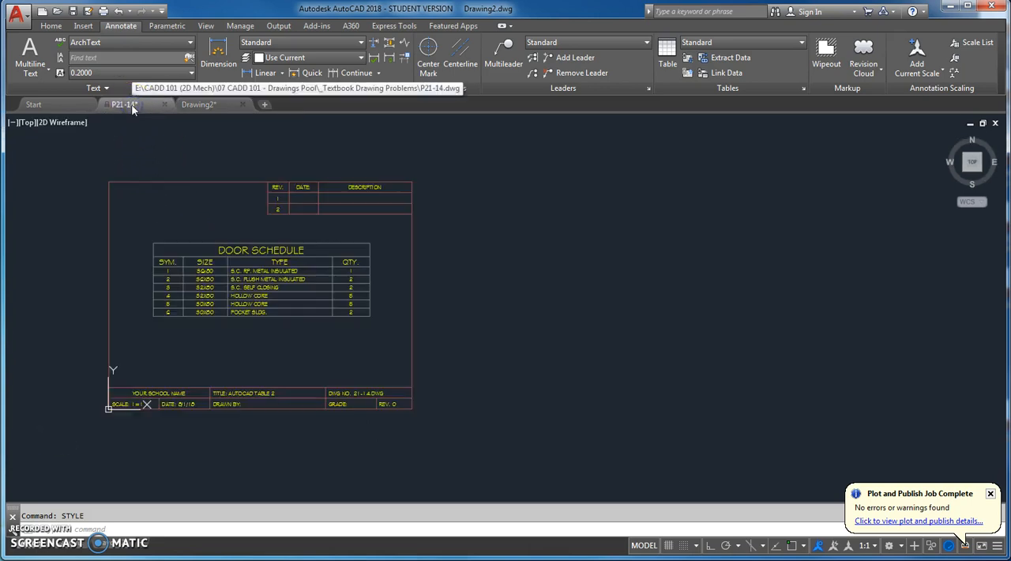
scroll(146, 249, "up", 2)
middle_click_drag(169, 252, 192, 249)
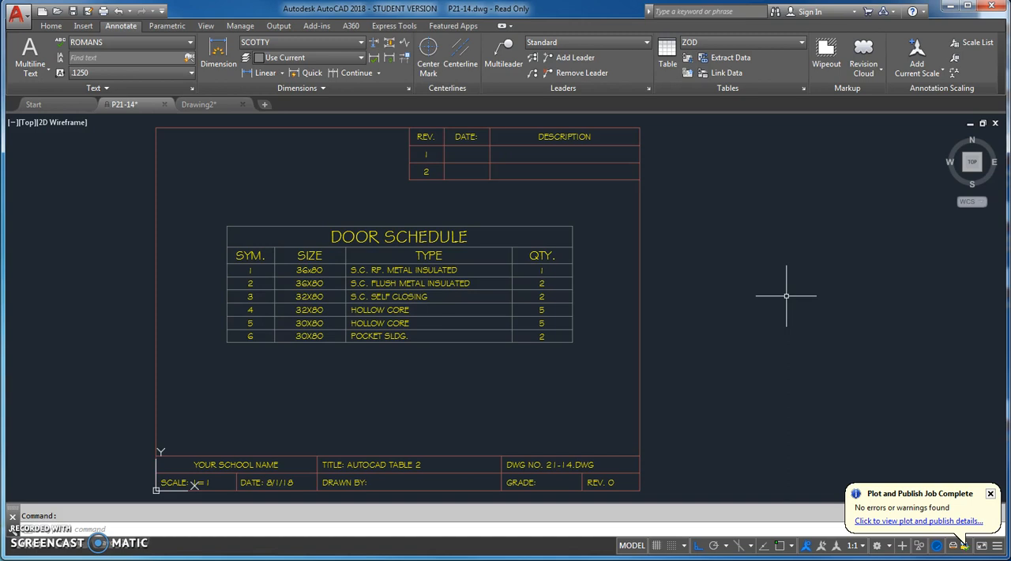
left_click(211, 105)
left_click(507, 243)
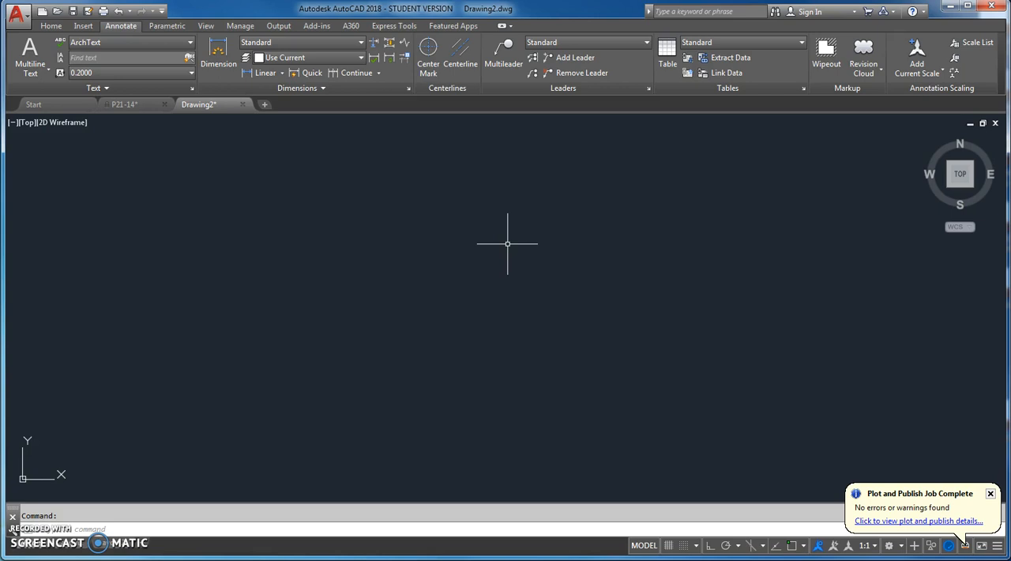
Start inserting a table and create a new table style named MechTable based on Standard
left_click(668, 49)
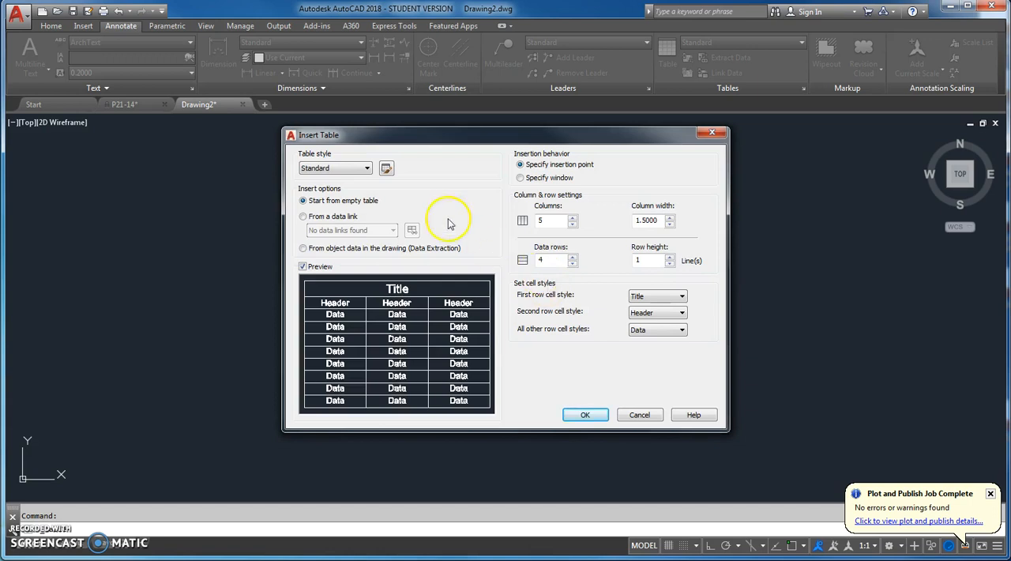
left_click(366, 168)
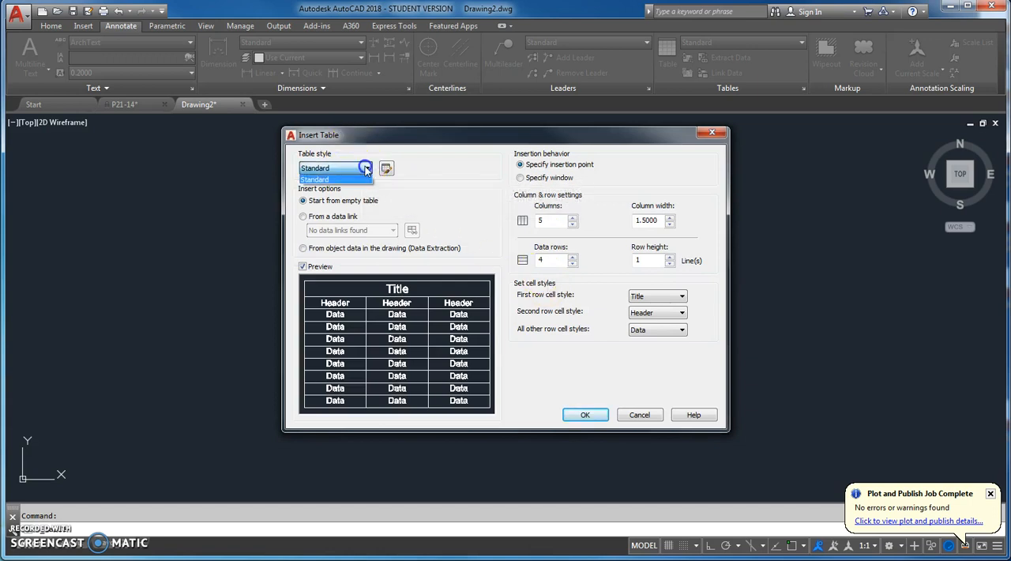
left_click(355, 180)
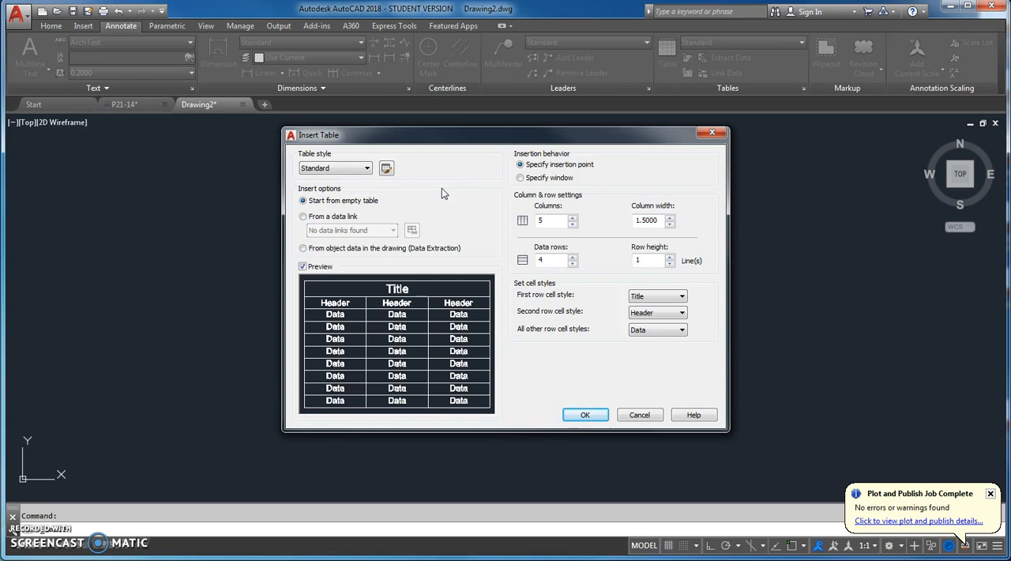
left_click(386, 169)
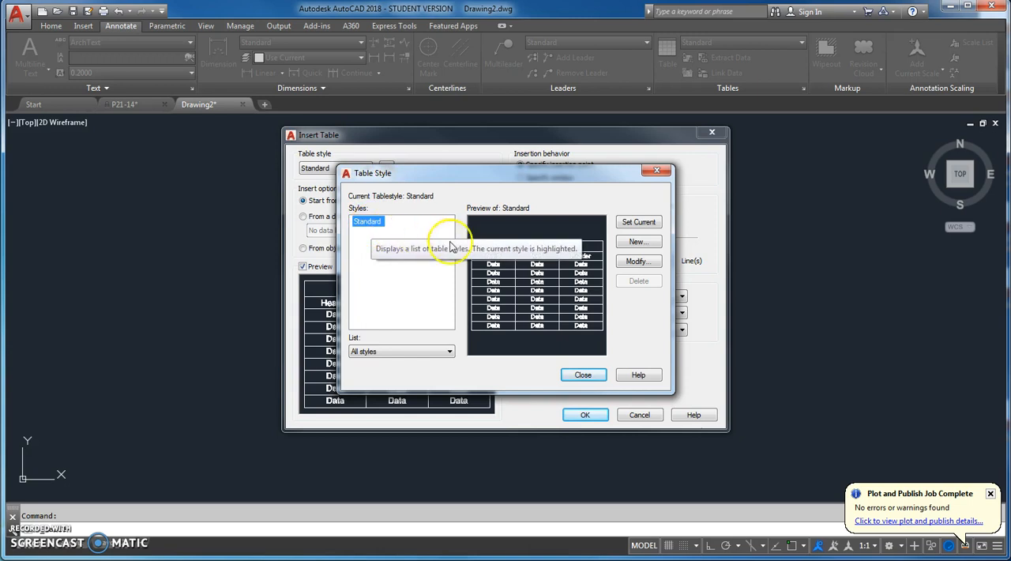
left_click(638, 242)
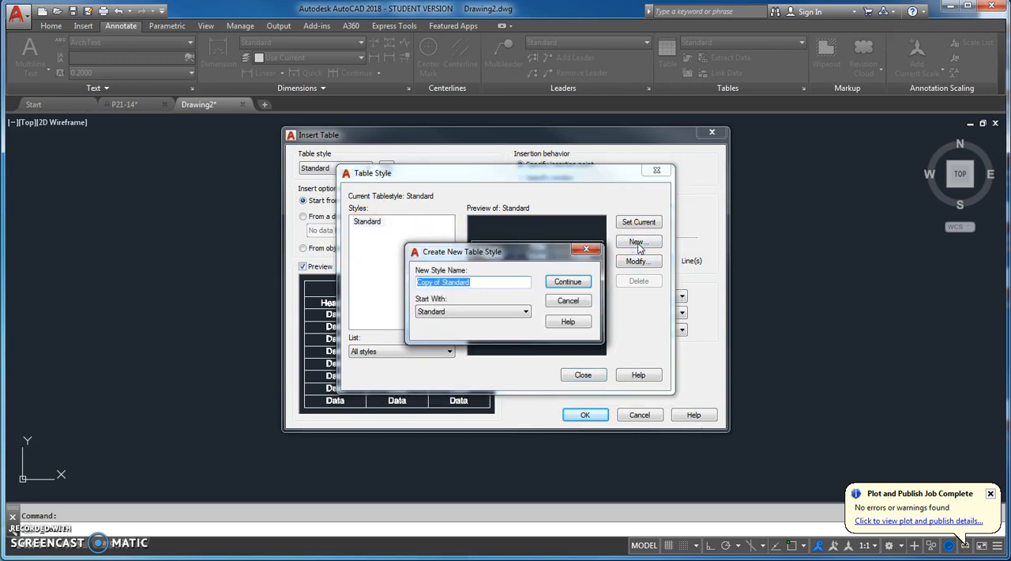
type("MechTable")
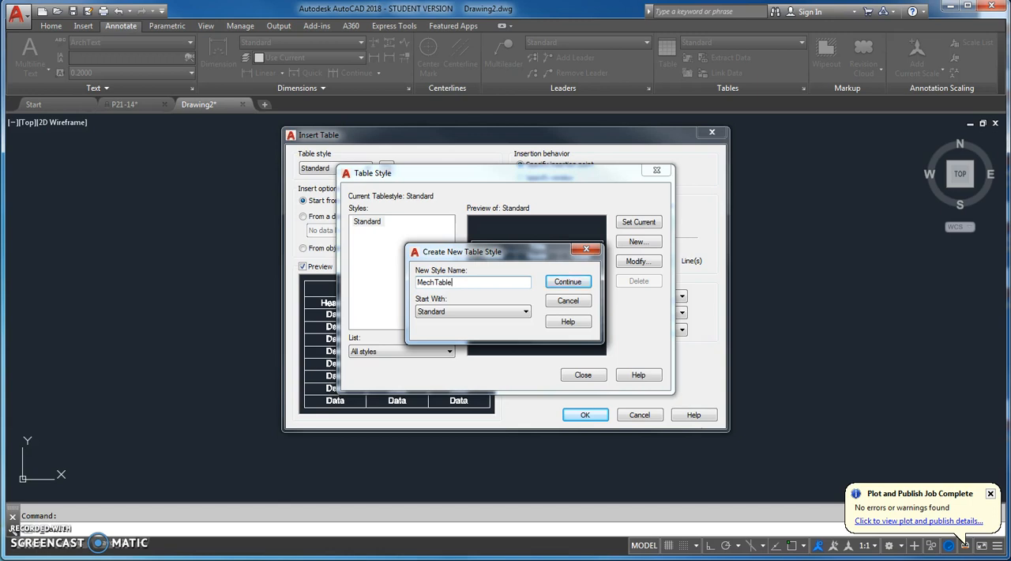
left_click(568, 282)
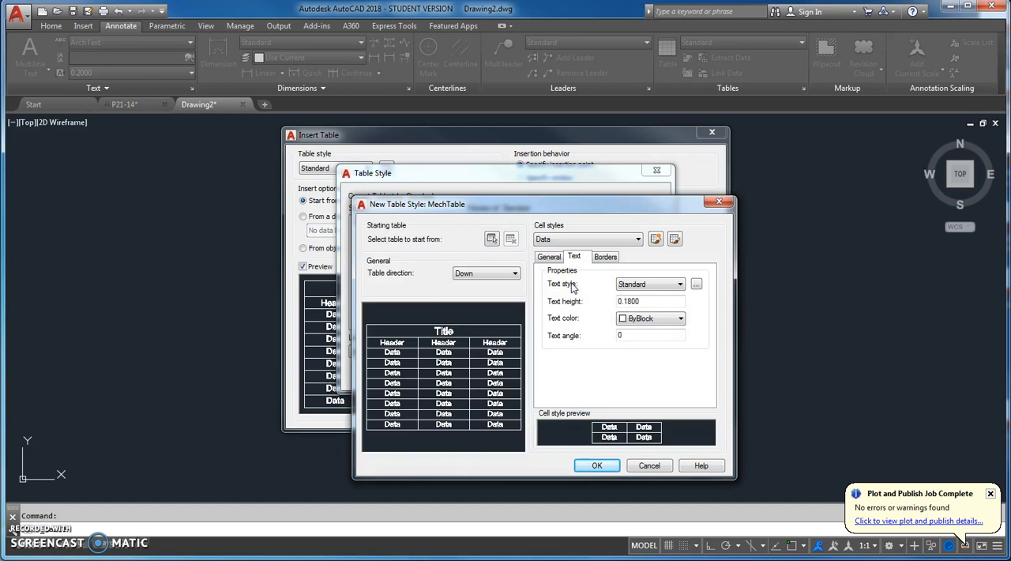
Try a red fill color on the Data cell style and reset the fill to None
left_click(637, 239)
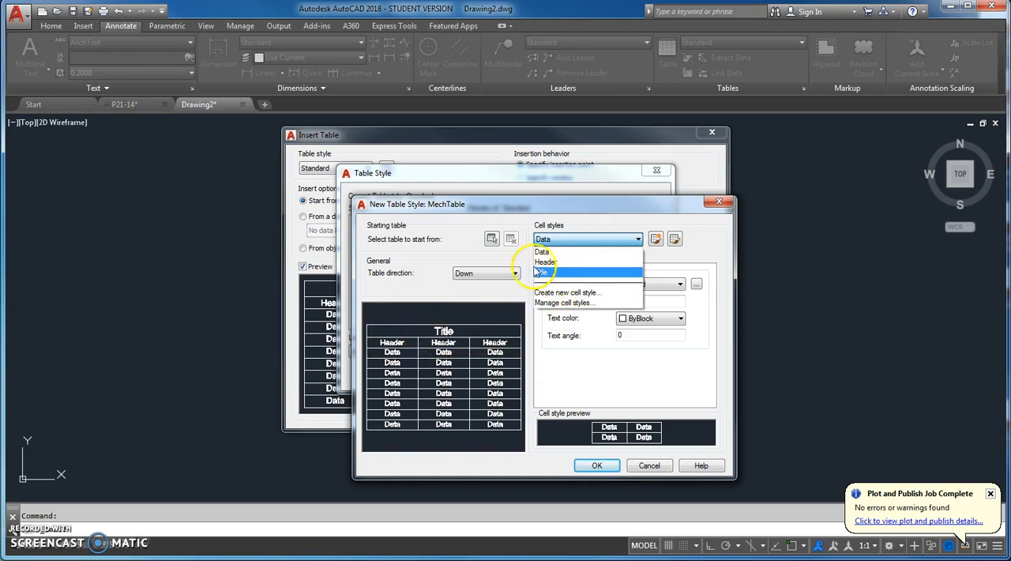
left_click(549, 239)
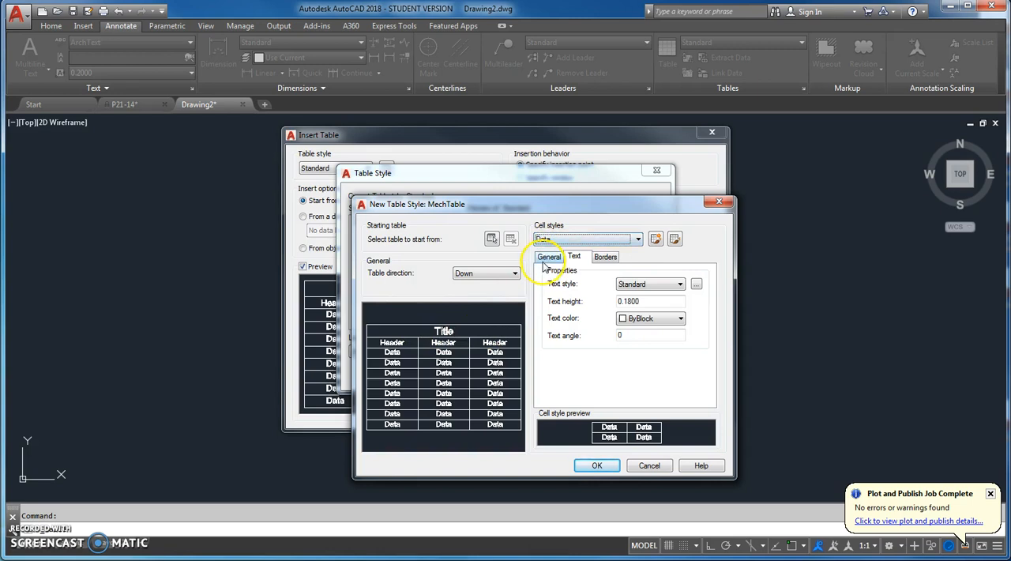
left_click(547, 257)
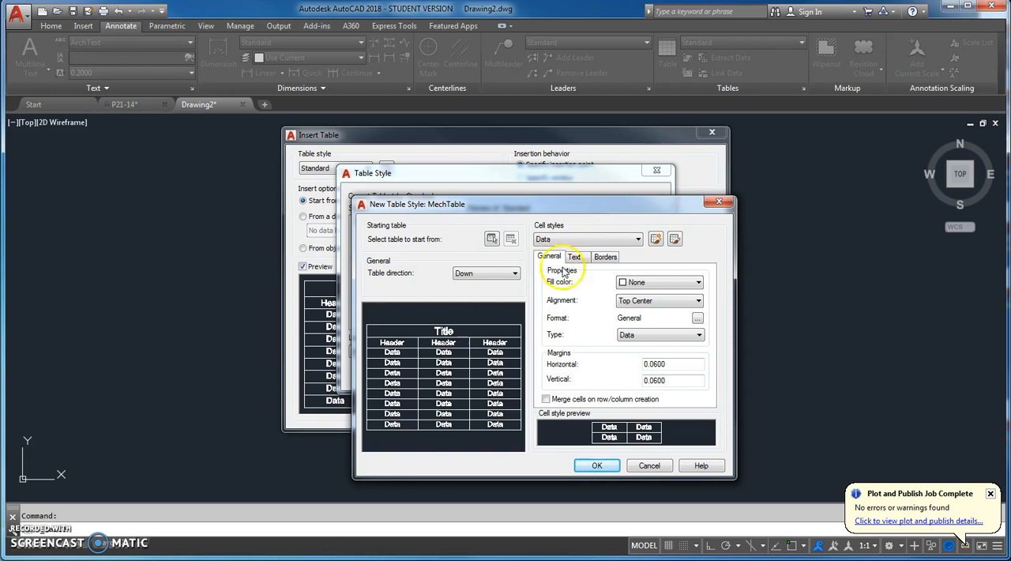
left_click(696, 286)
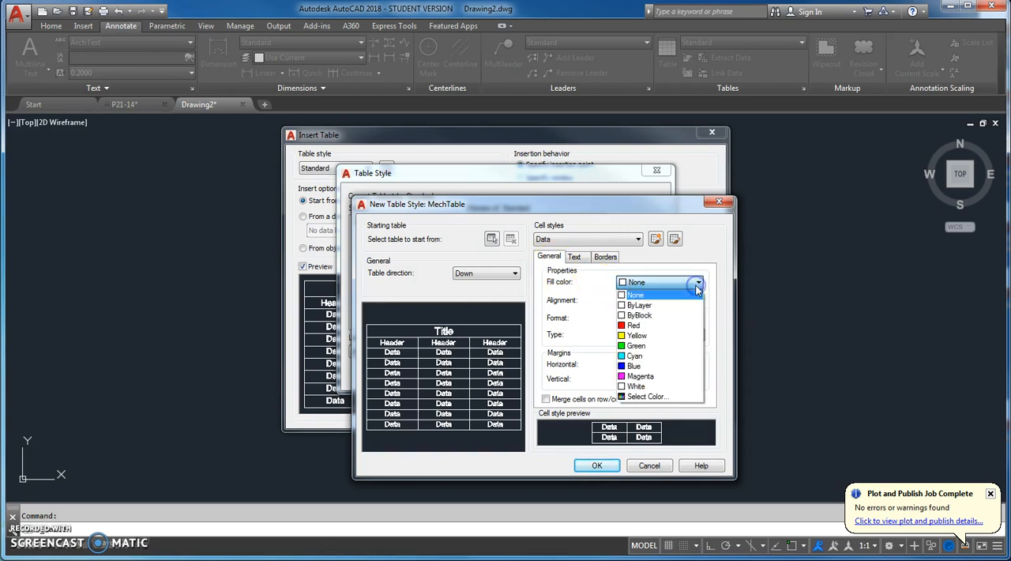
left_click(669, 322)
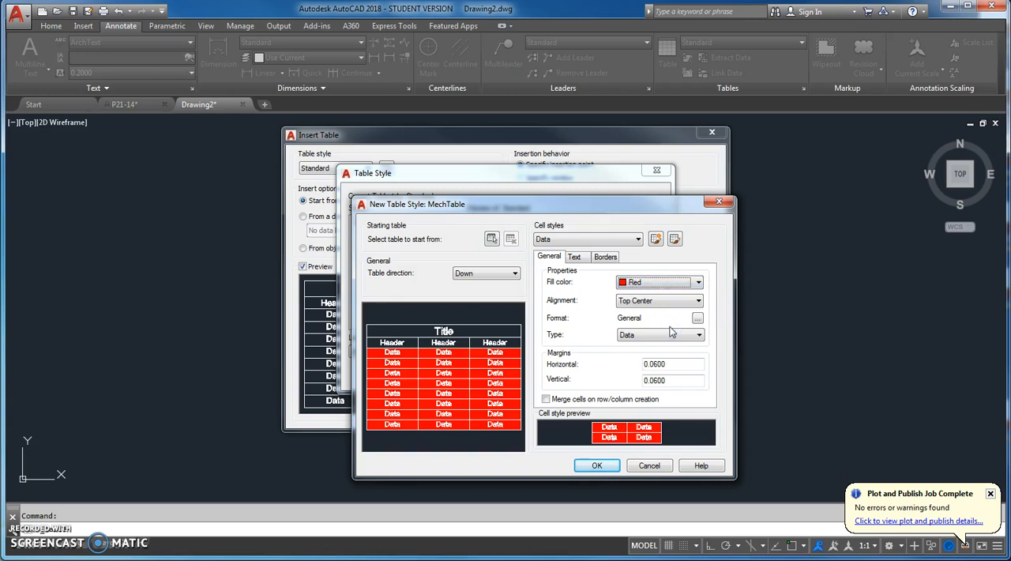
left_click(697, 283)
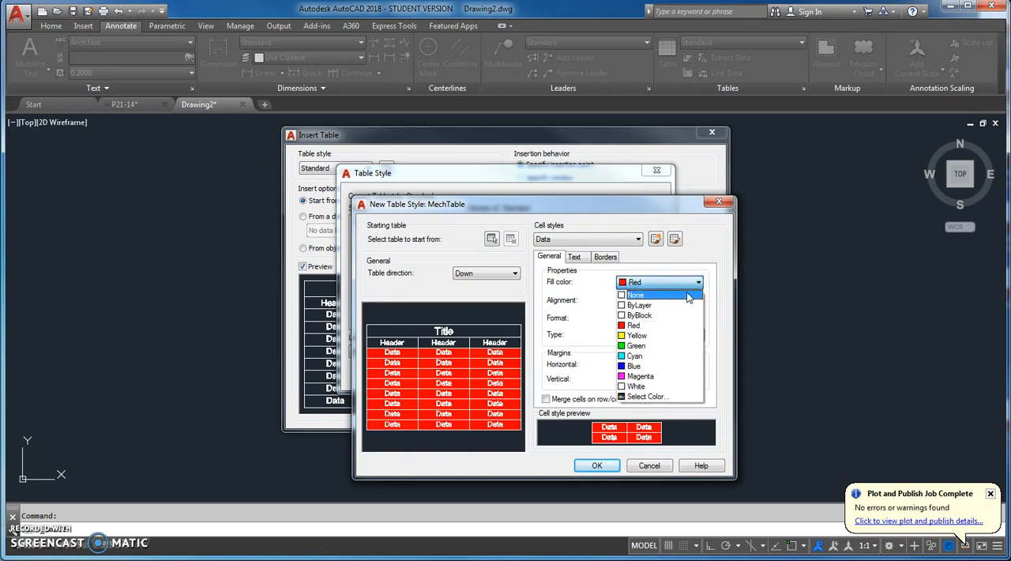
left_click(685, 295)
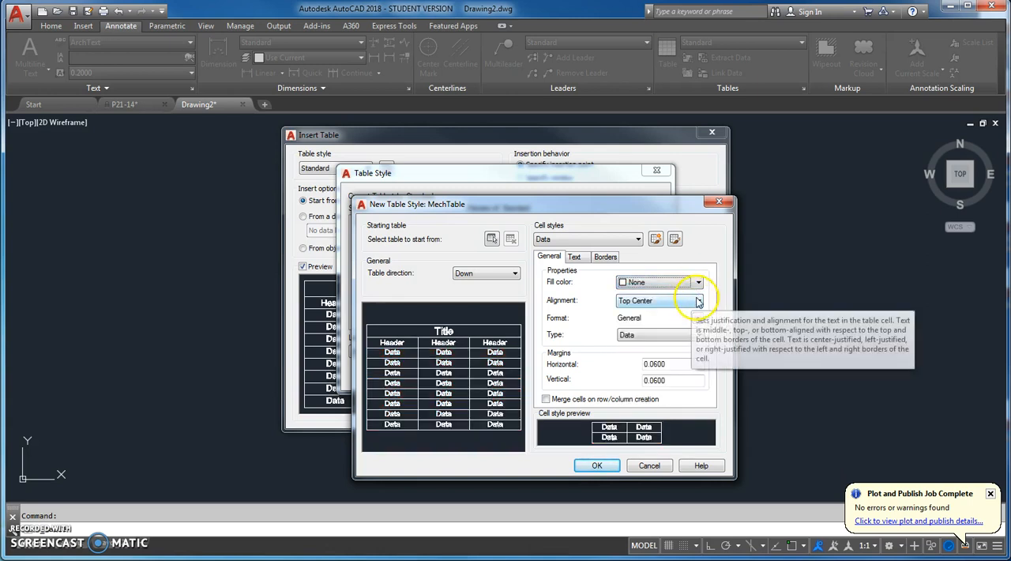
Set the Data cell style to Middle Center alignment, with MechText text style, 0.125 text height and yellow text color
left_click(695, 300)
left_click(662, 354)
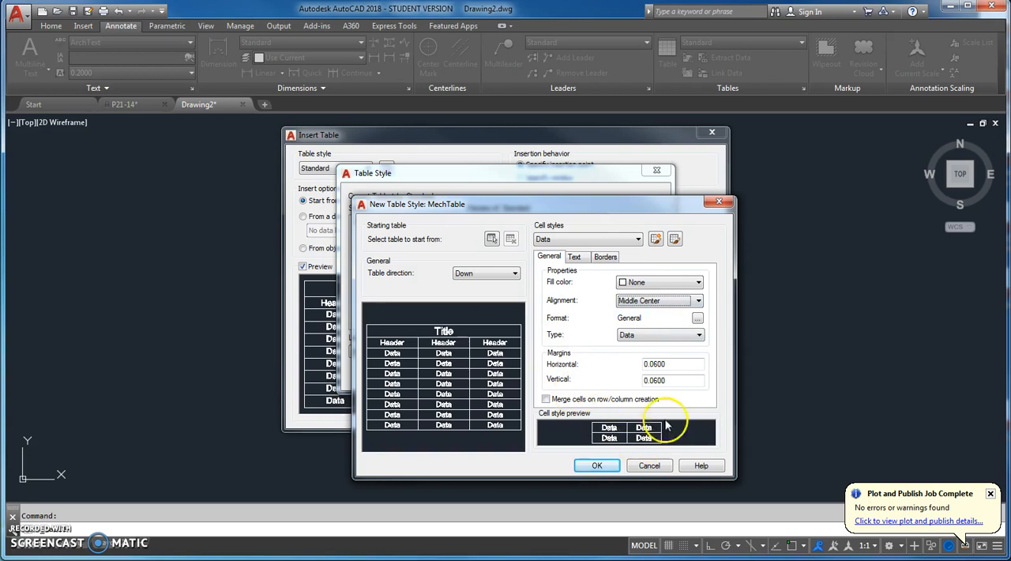
left_click(576, 257)
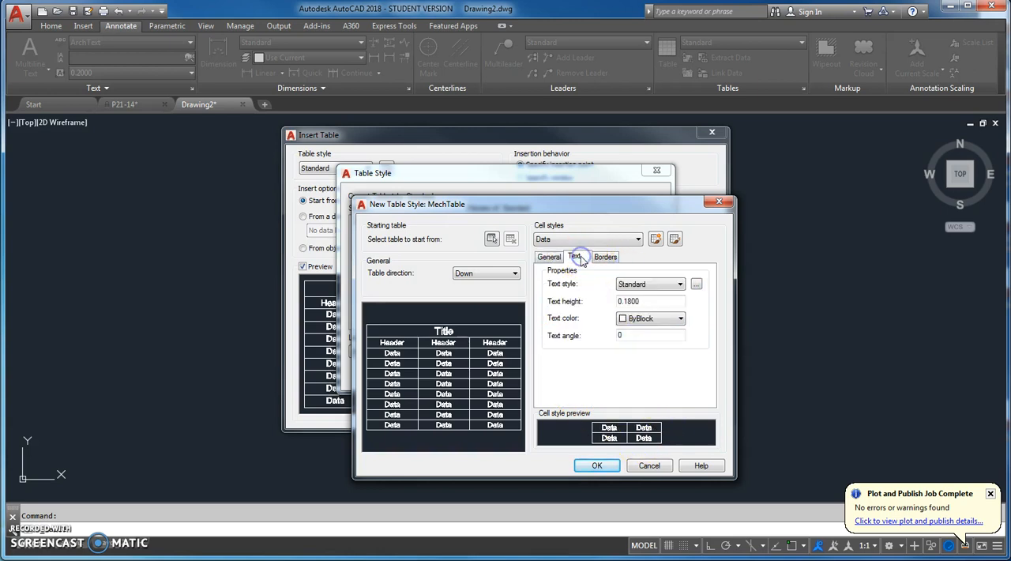
left_click(678, 284)
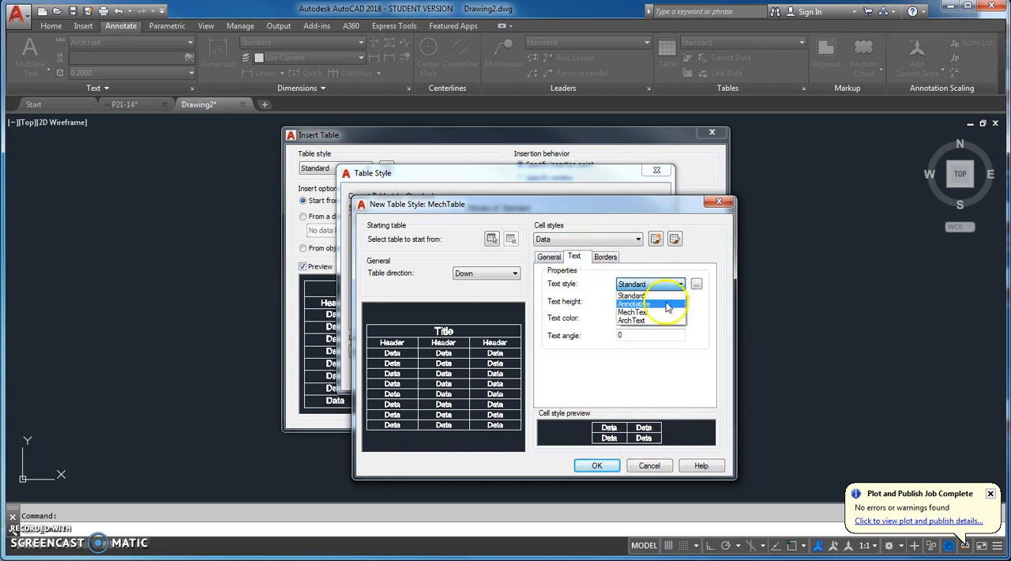
left_click(662, 315)
double_click(608, 304)
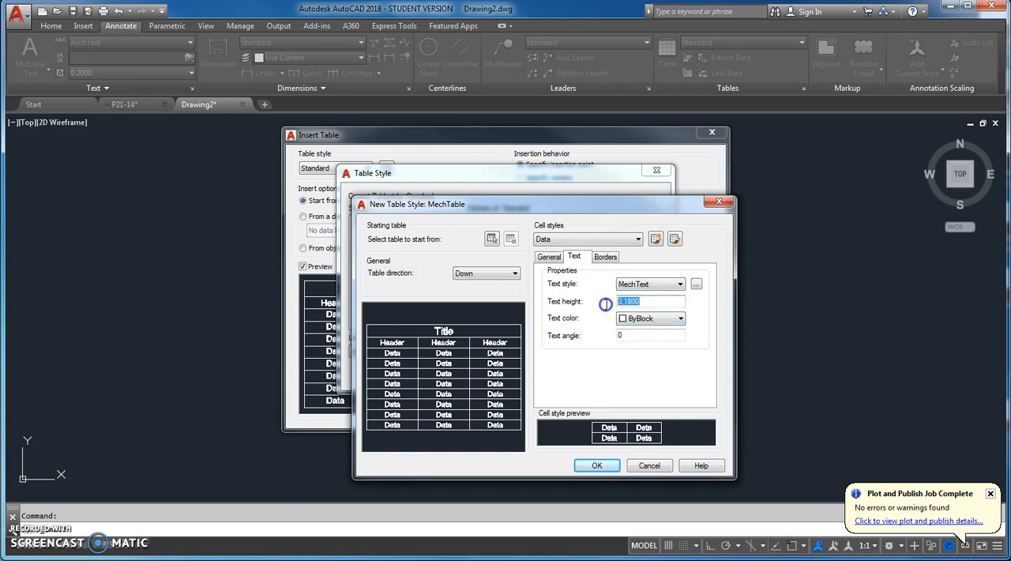
key("BackSpace")
left_click(680, 318)
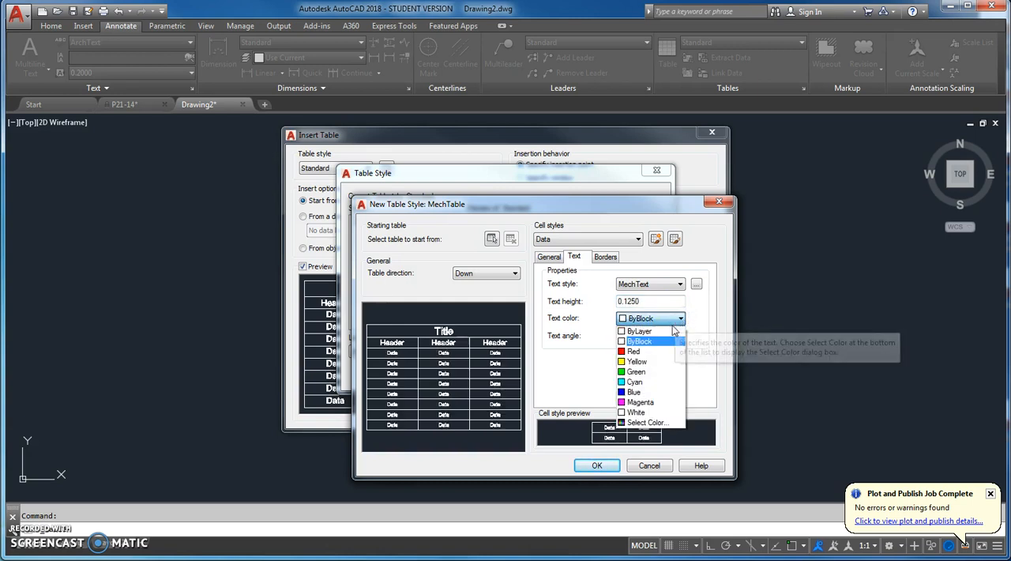
left_click(655, 362)
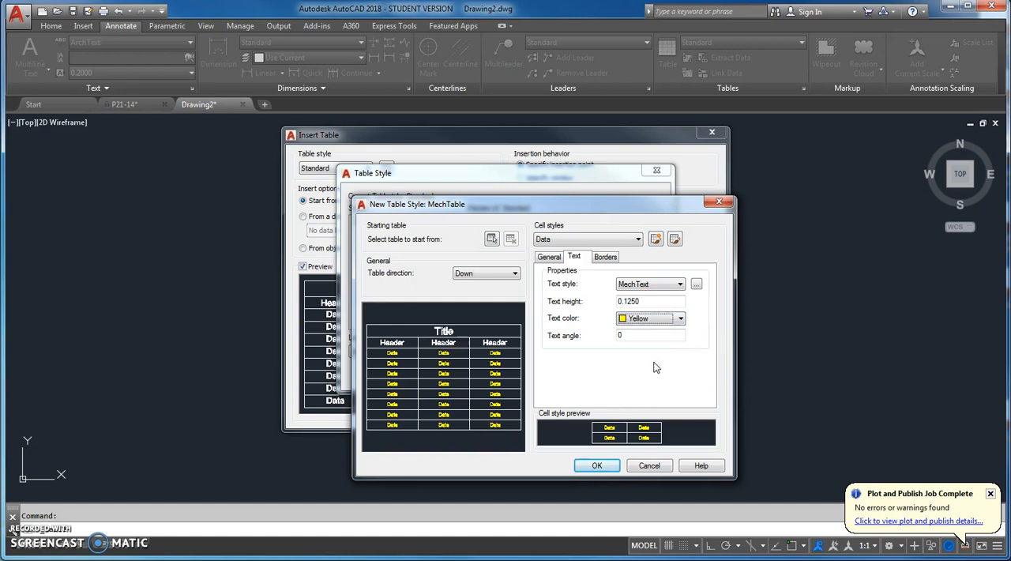
Set the Data cell style's border lineweight and linetype to ByLayer
left_click(606, 258)
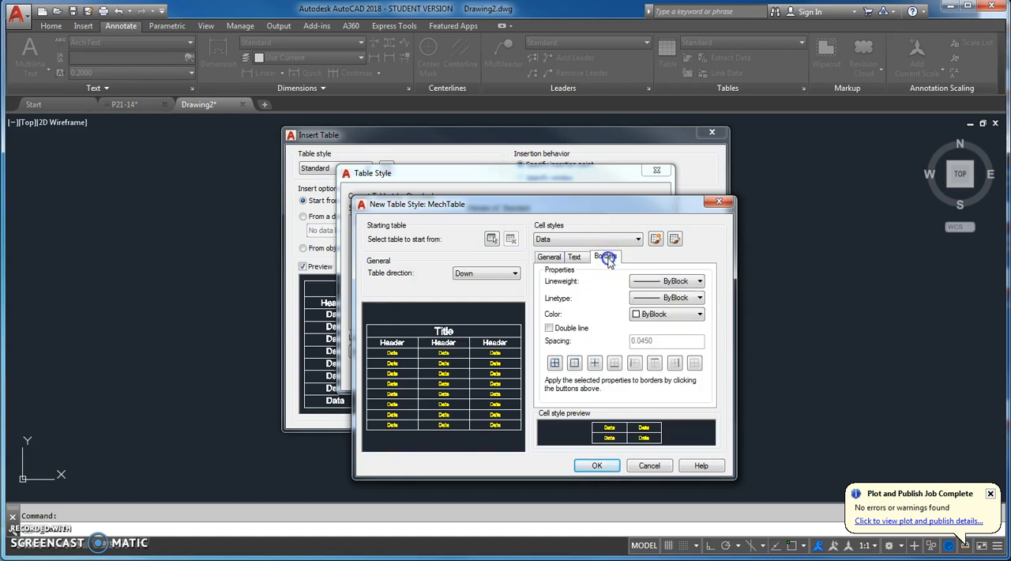
left_click(696, 282)
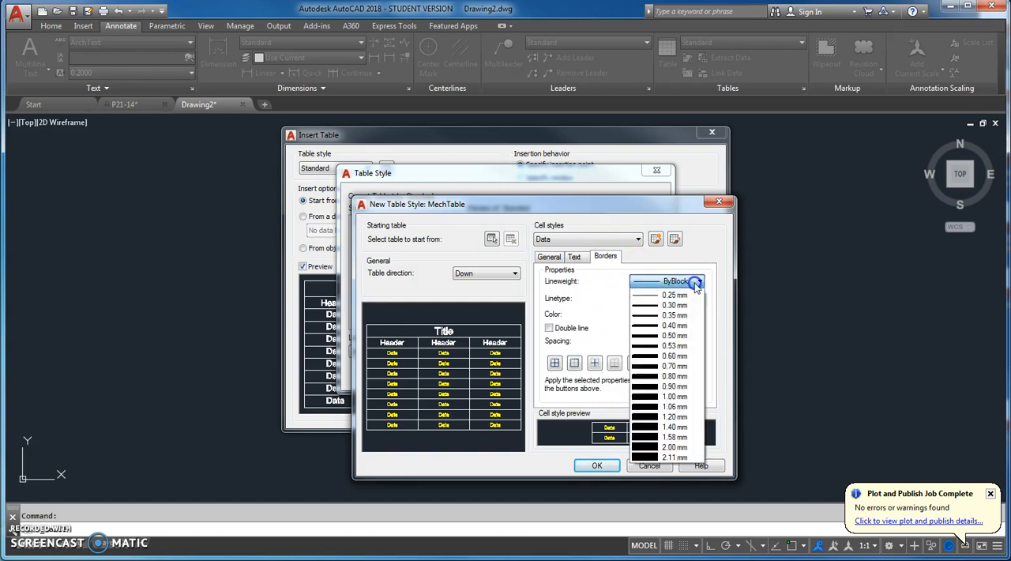
left_click(680, 294)
left_click(689, 298)
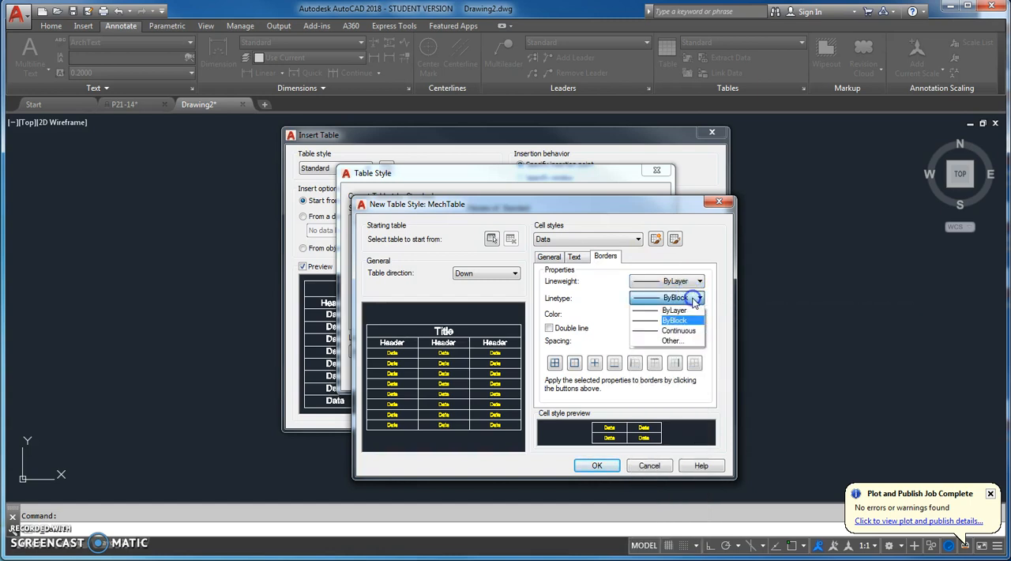
left_click(685, 311)
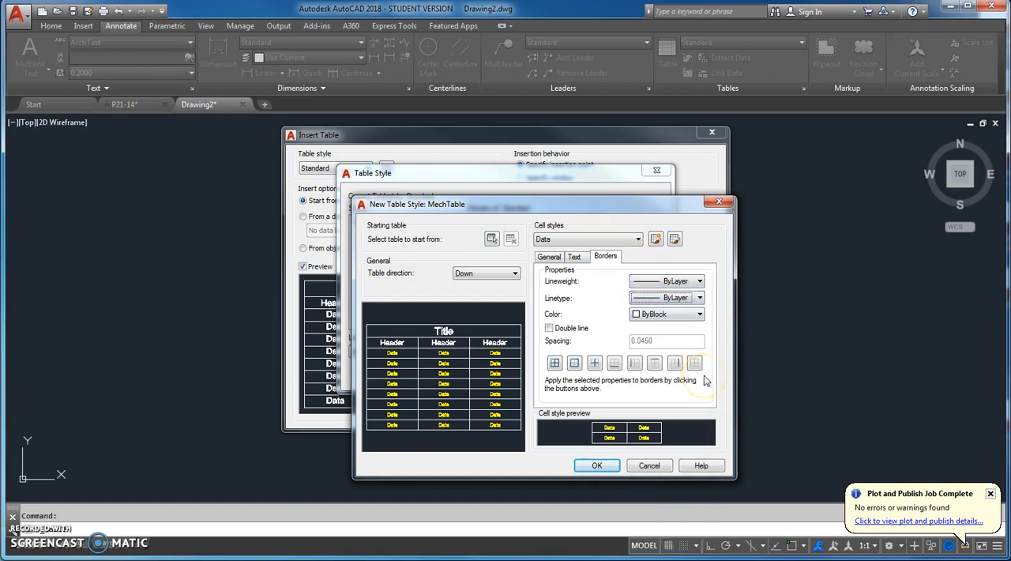
Set the Header cell style to MechText text style, 0.1875 text height and yellow text color
left_click(551, 257)
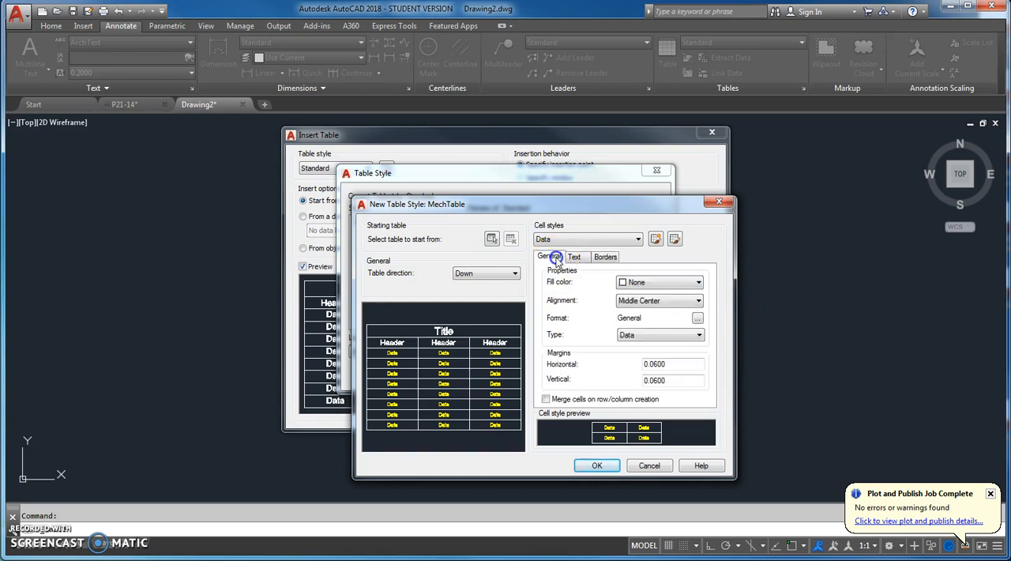
left_click(637, 238)
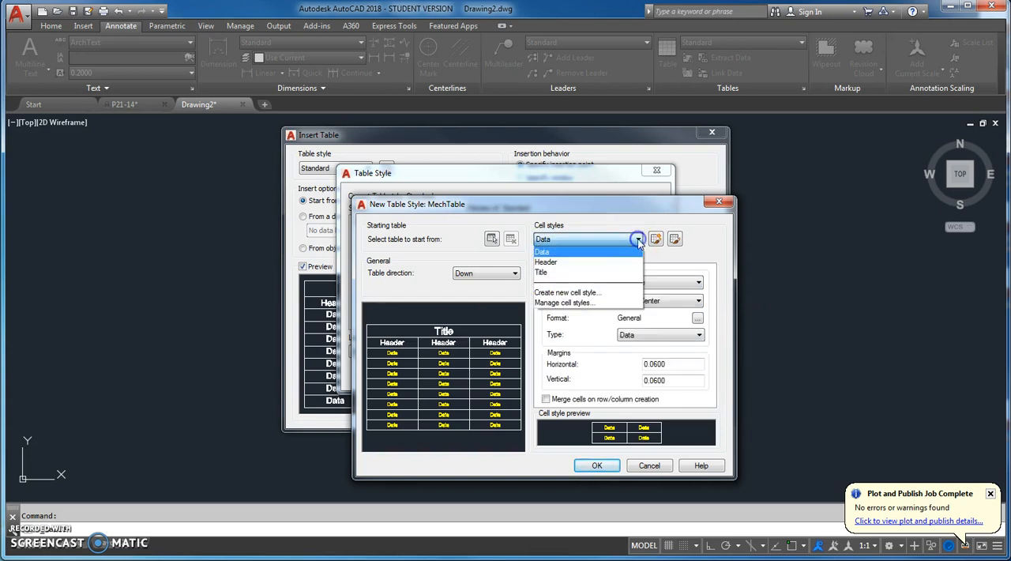
left_click(627, 262)
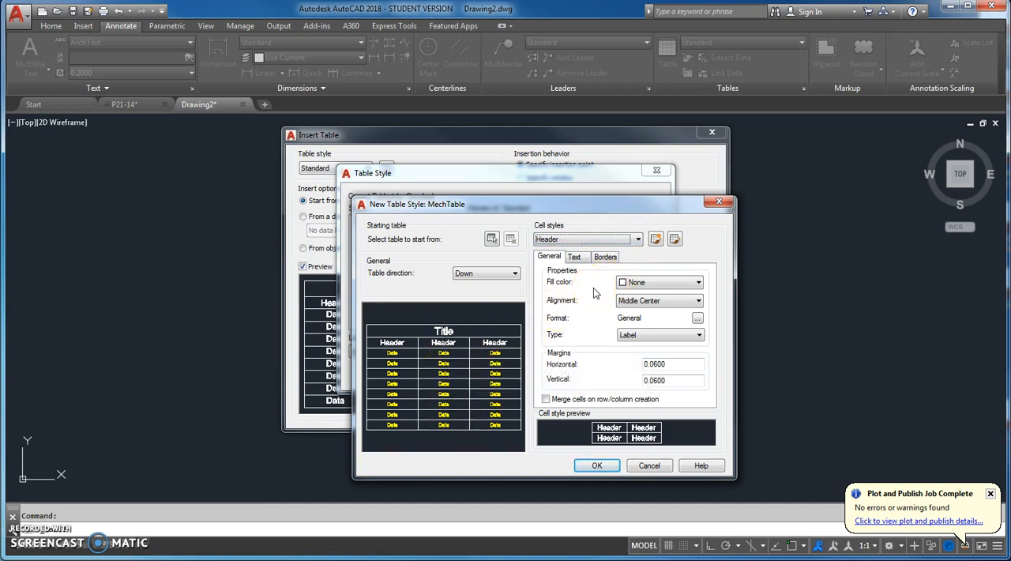
left_click(637, 282)
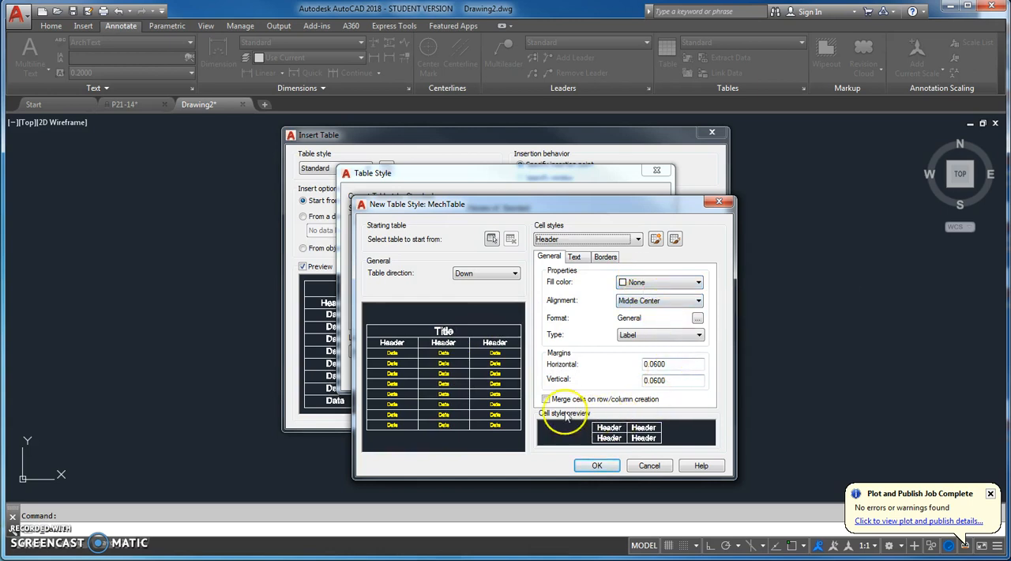
left_click(575, 258)
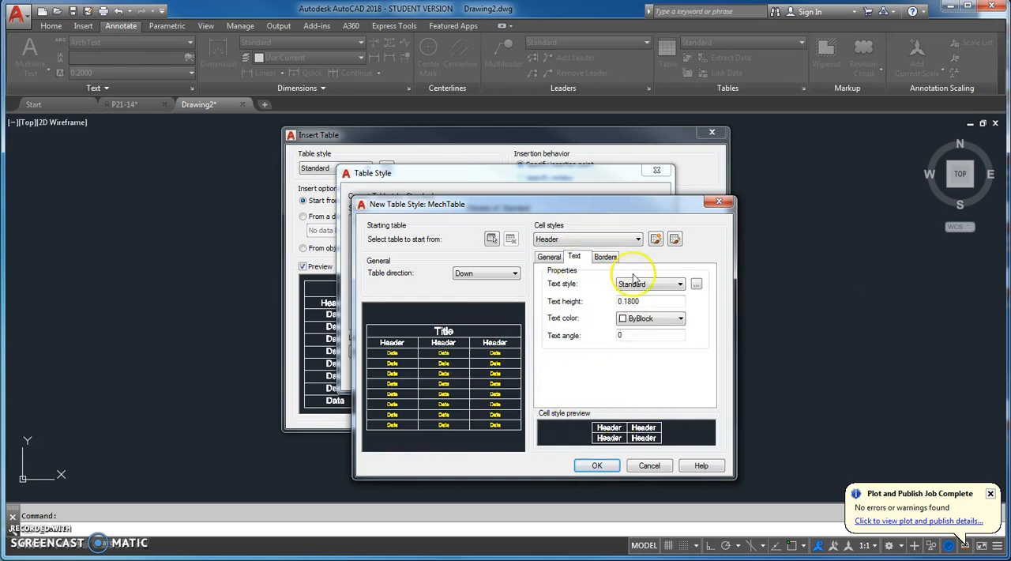
left_click(679, 284)
left_click(661, 313)
left_click_drag(654, 302, 604, 301)
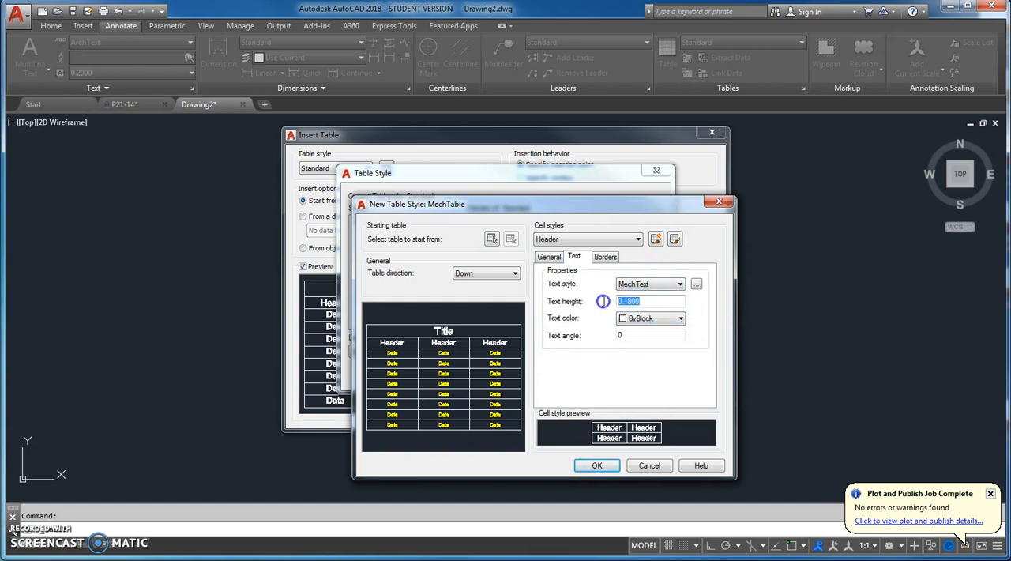
key("BackSpace")
left_click(680, 319)
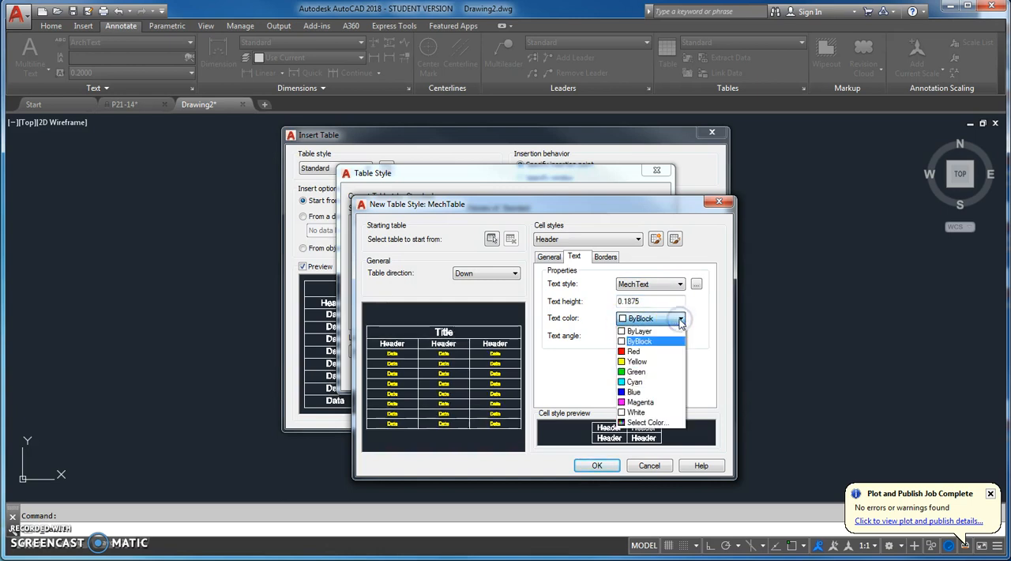
left_click(642, 361)
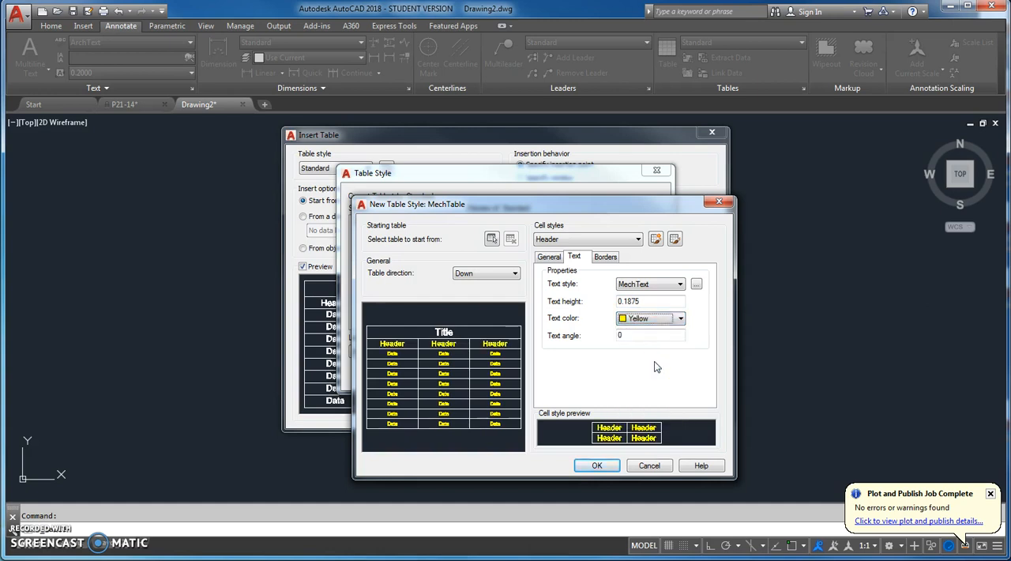
Set the Header cell style's border lineweight and linetype to ByLayer
left_click(605, 256)
left_click(700, 281)
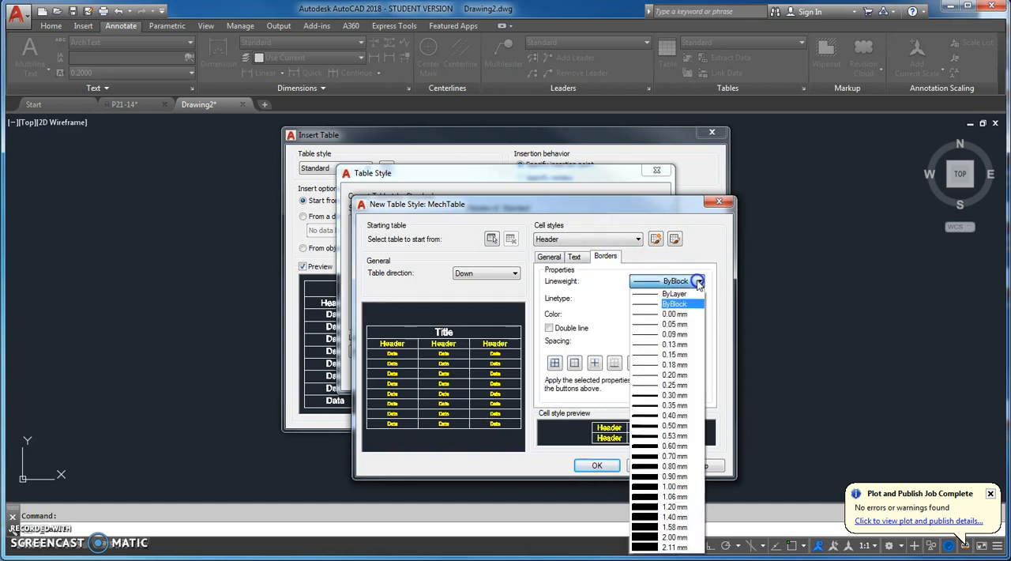
left_click(694, 292)
left_click(695, 297)
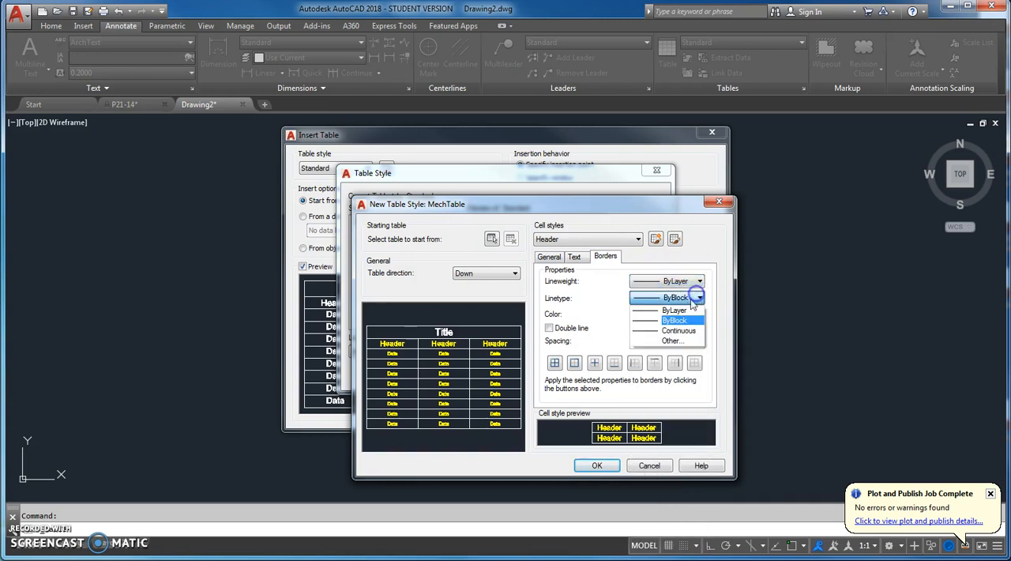
left_click(688, 309)
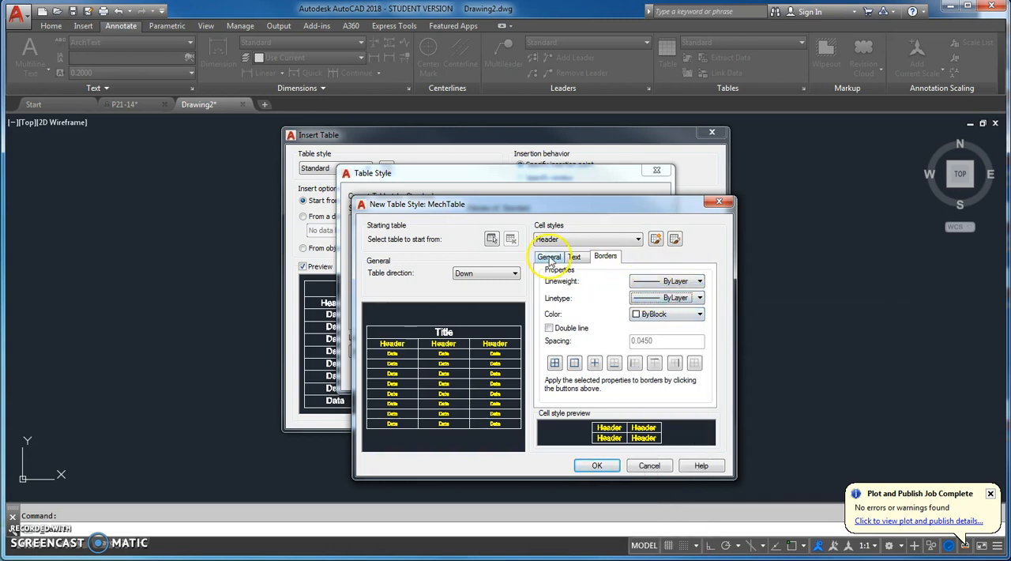
Set the Title cell style to MechText text style and yellow text color
left_click(549, 257)
left_click(637, 239)
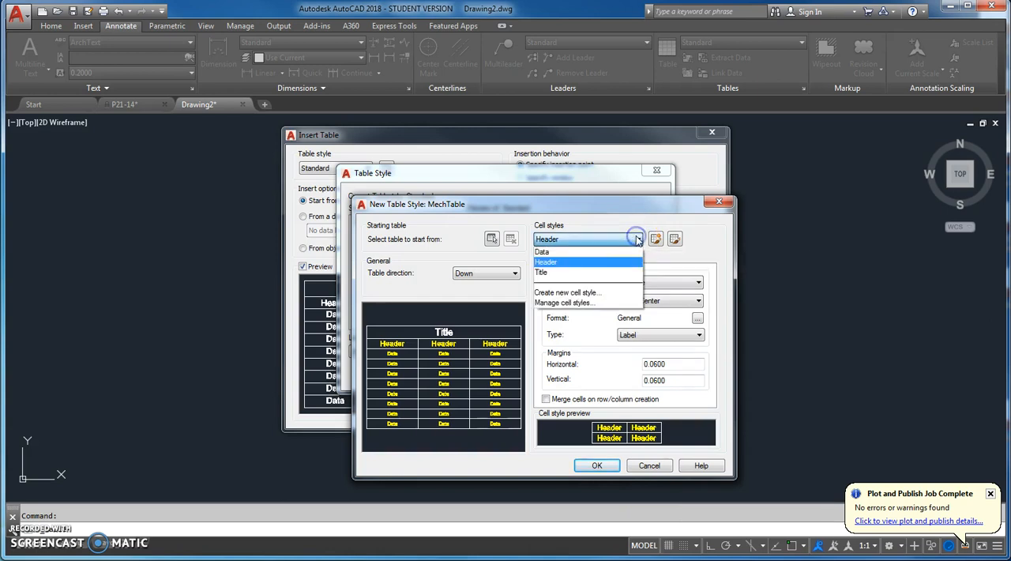
left_click(580, 274)
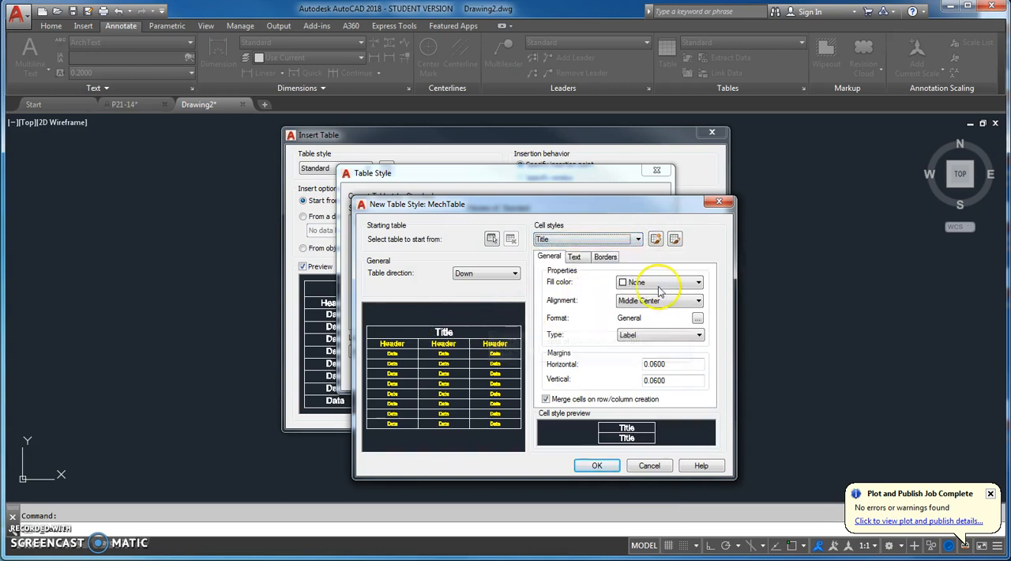
left_click(698, 301)
left_click(699, 301)
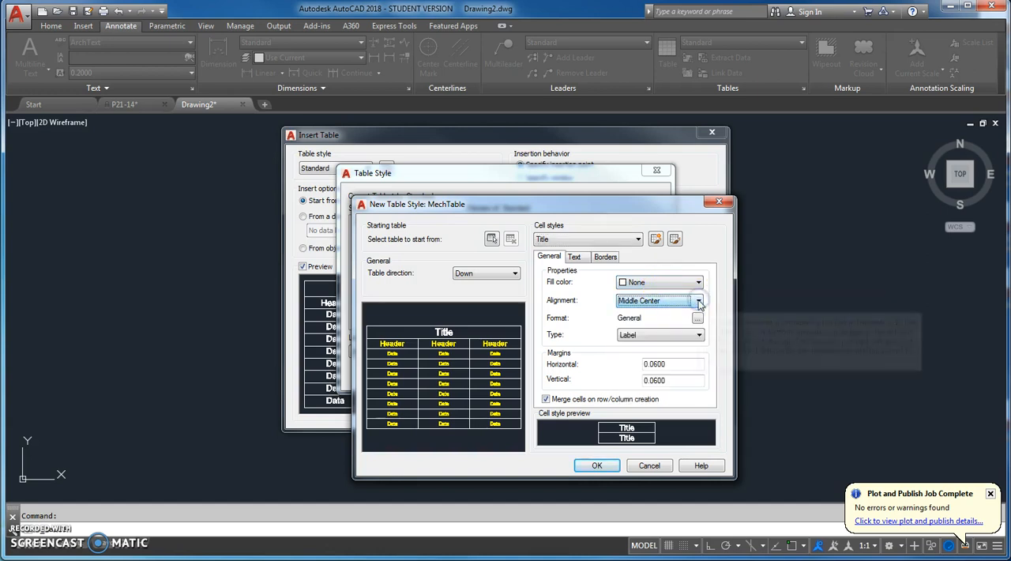
left_click(575, 257)
left_click(680, 284)
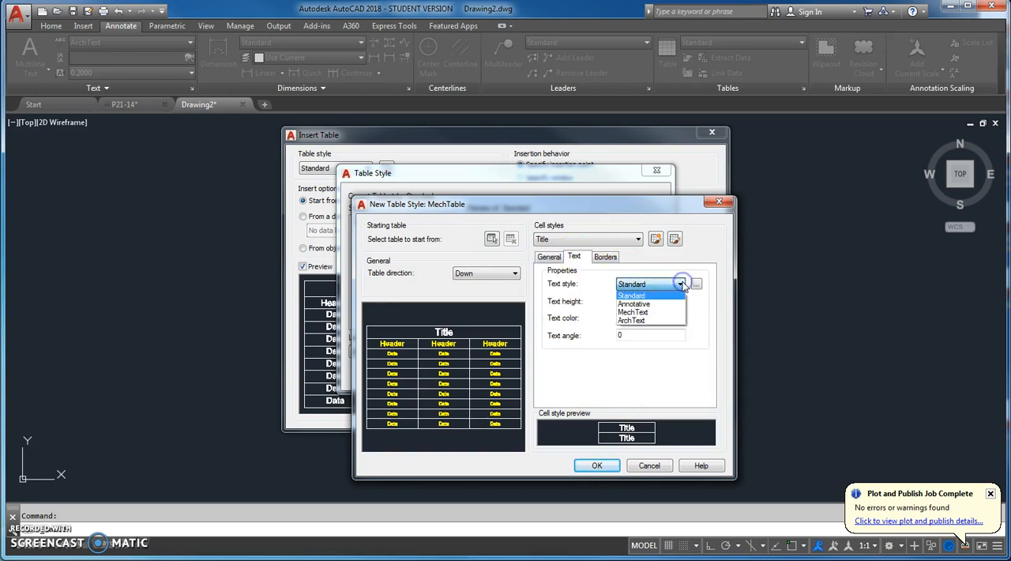
left_click(661, 313)
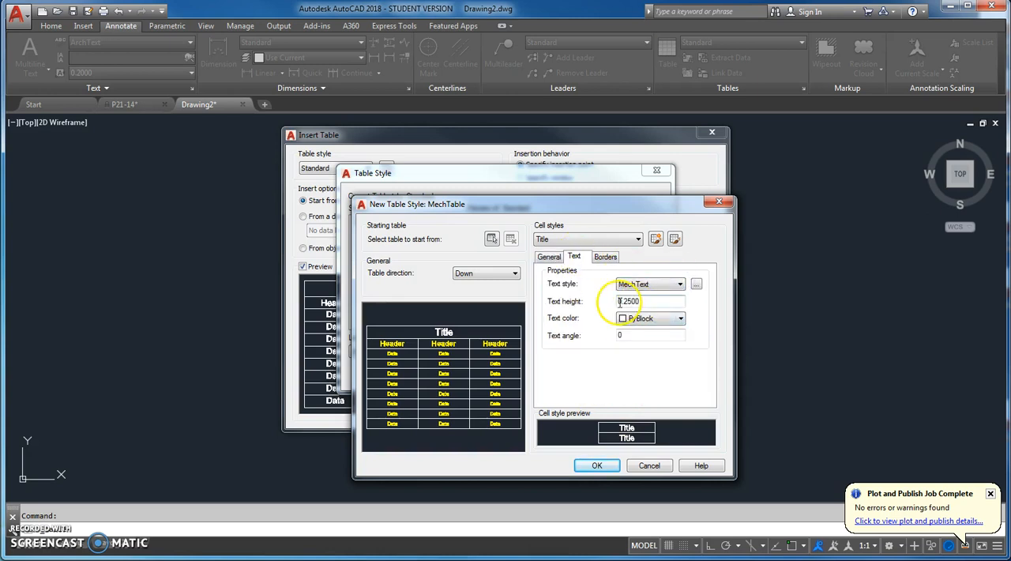
left_click(680, 319)
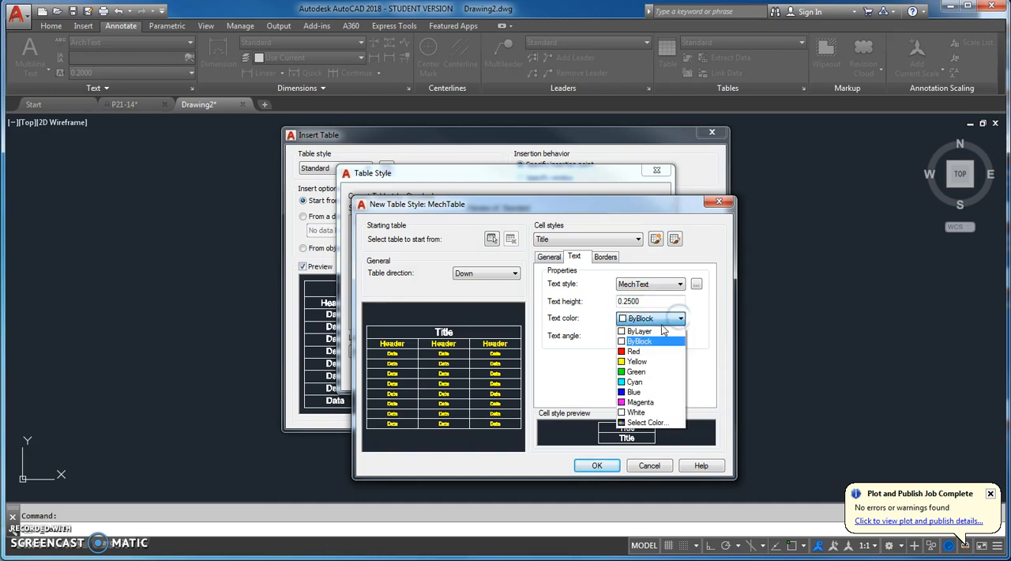
left_click(641, 361)
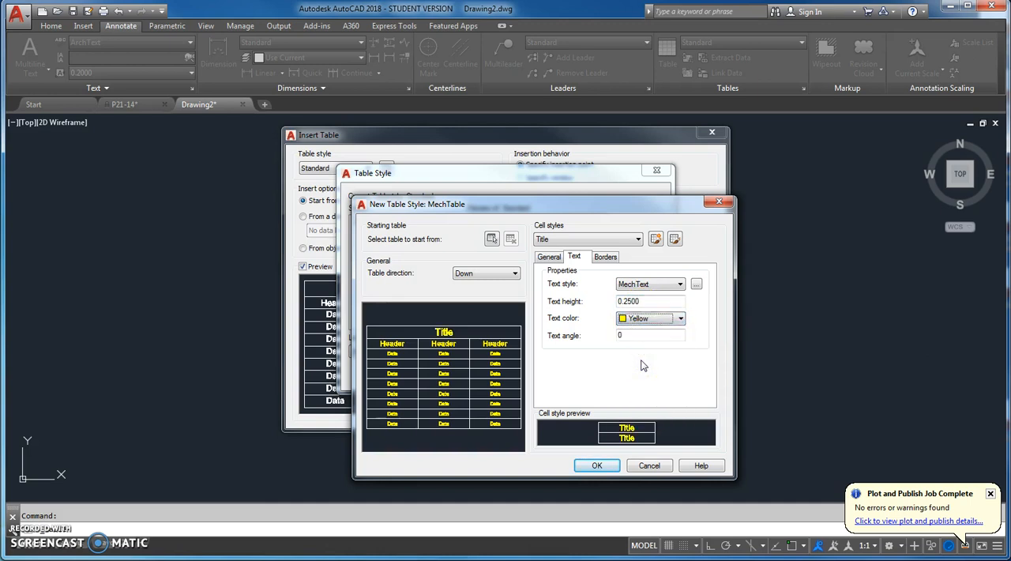
Set the Title cell style's border lineweight and linetype to ByLayer and save the MechTable style
left_click(604, 258)
left_click(699, 280)
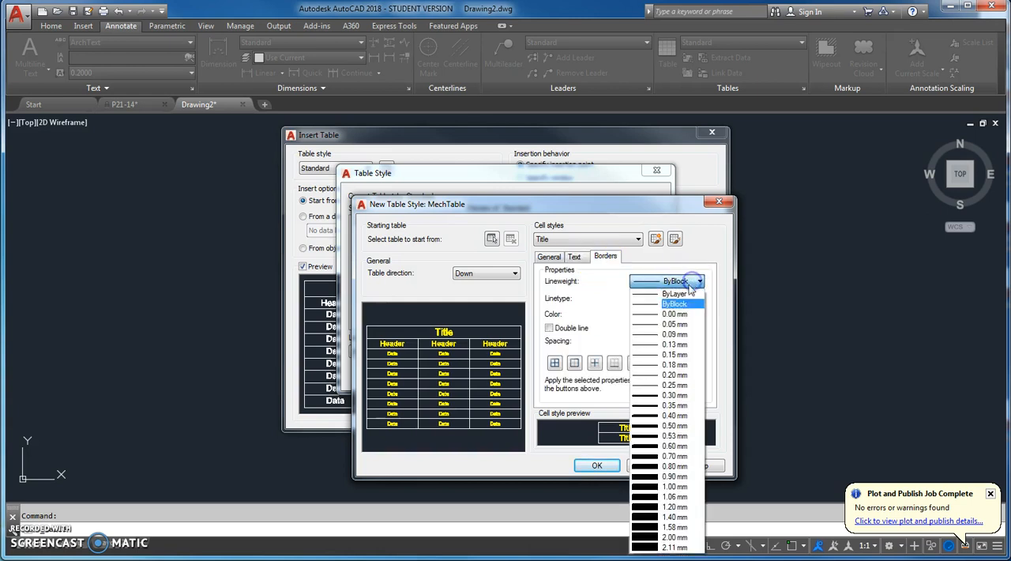
left_click(686, 295)
left_click(687, 298)
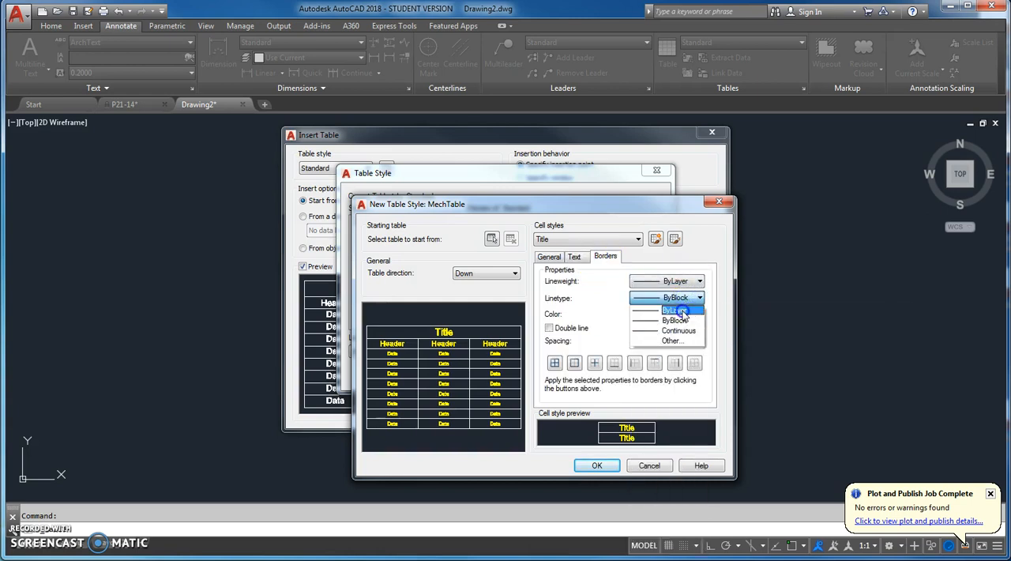
left_click(681, 309)
left_click(551, 258)
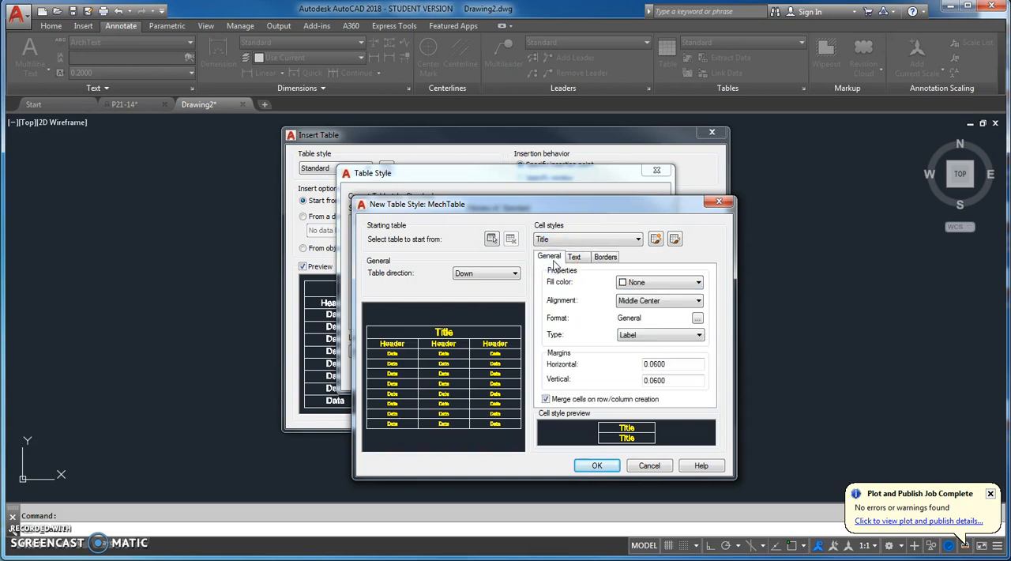
left_click(593, 466)
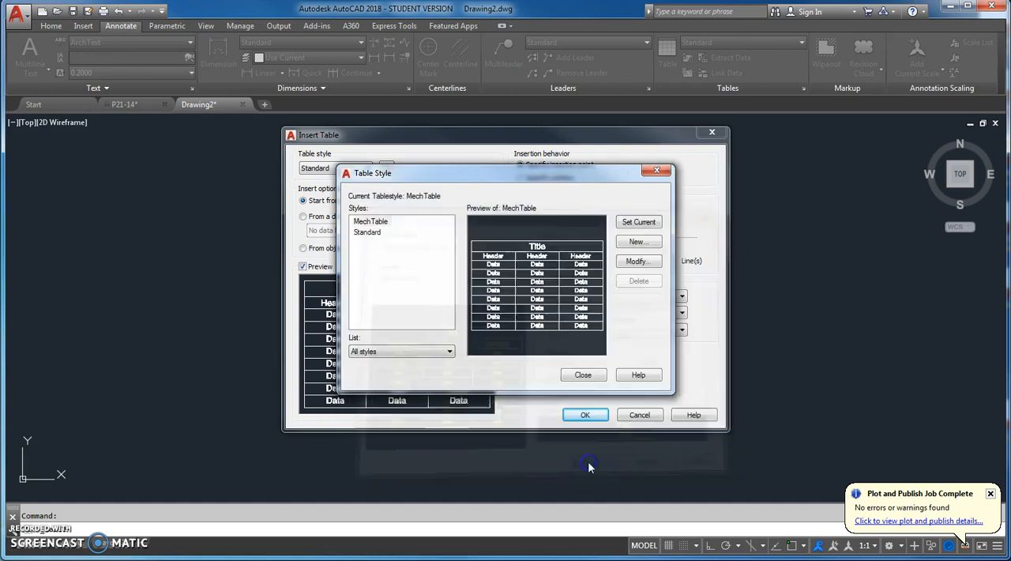
Create a new table style named ArchTable based on MechTable
left_click(385, 226)
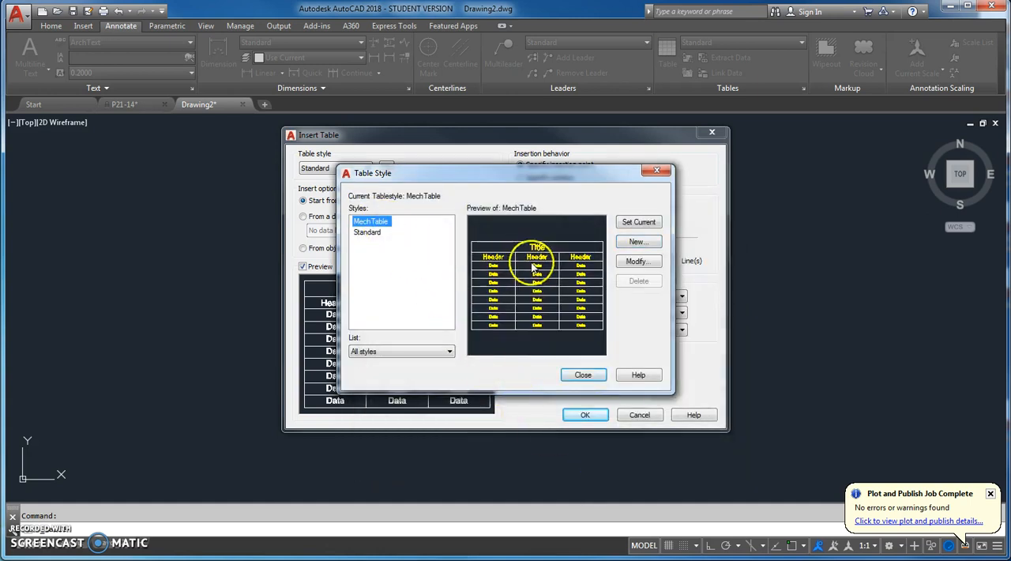
left_click(636, 242)
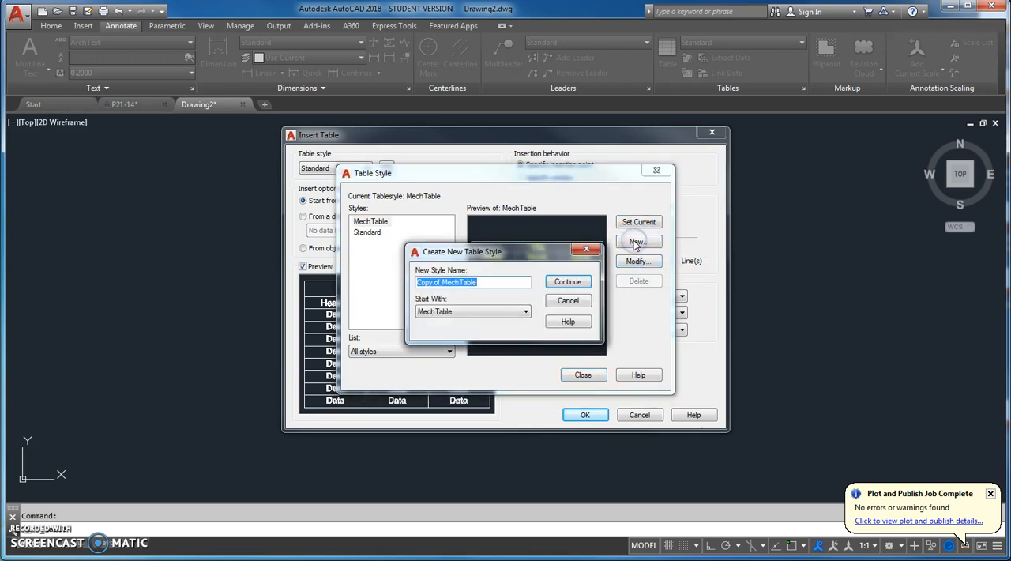
type("Ar")
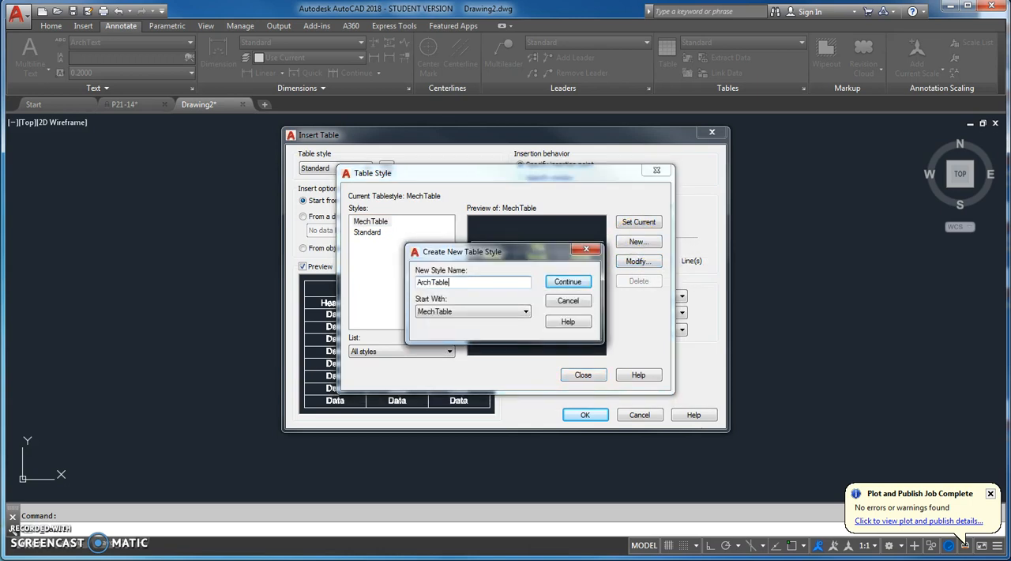
left_click(574, 282)
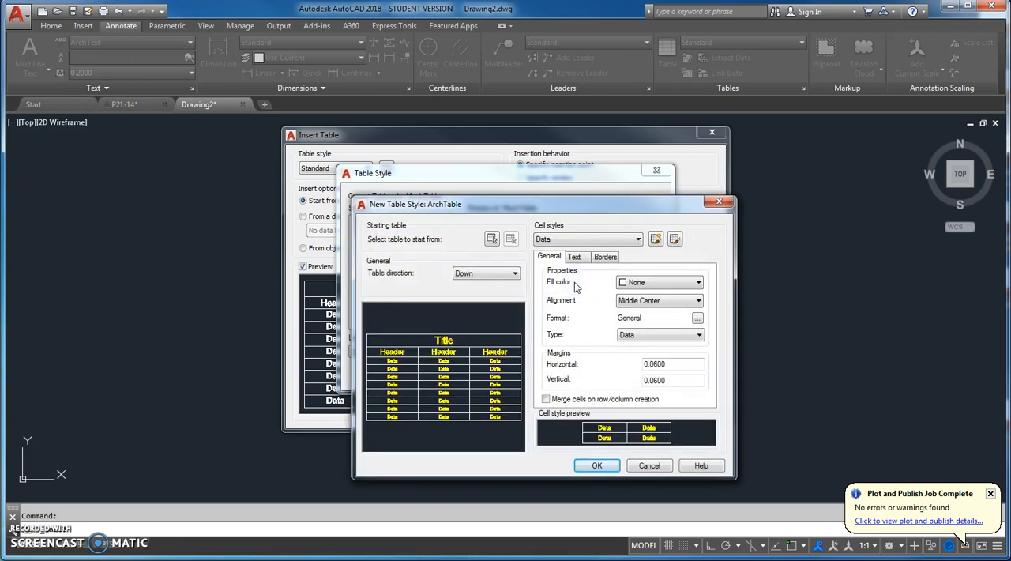
Change the text style of ArchTable's Data and Header cell styles to ArchText
left_click(574, 257)
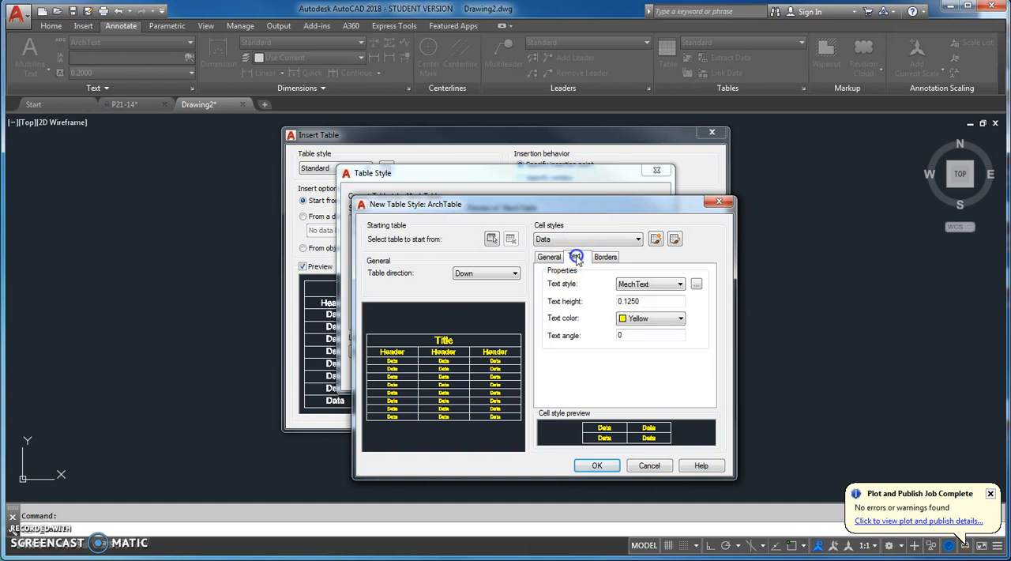
left_click(679, 284)
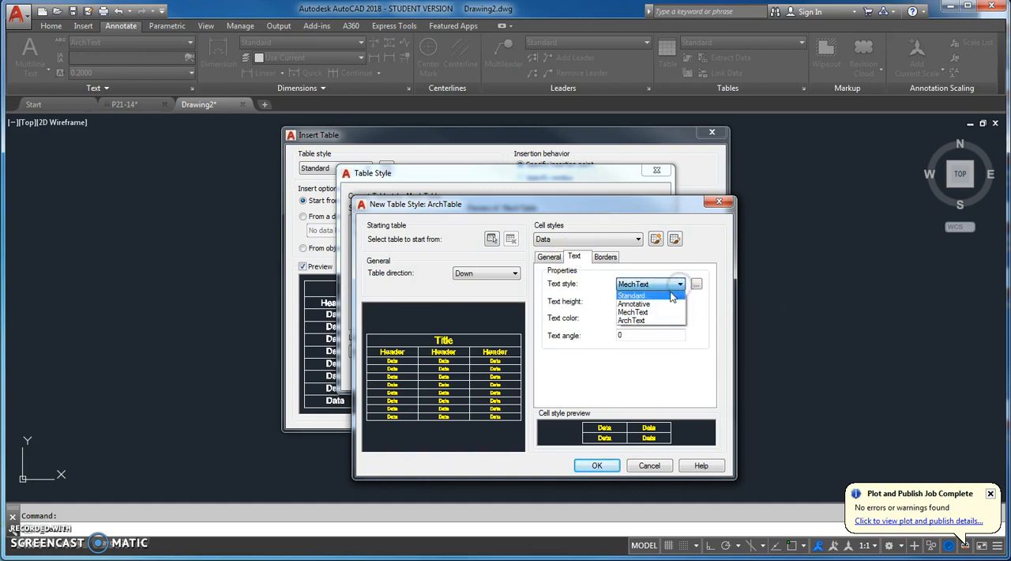
left_click(649, 320)
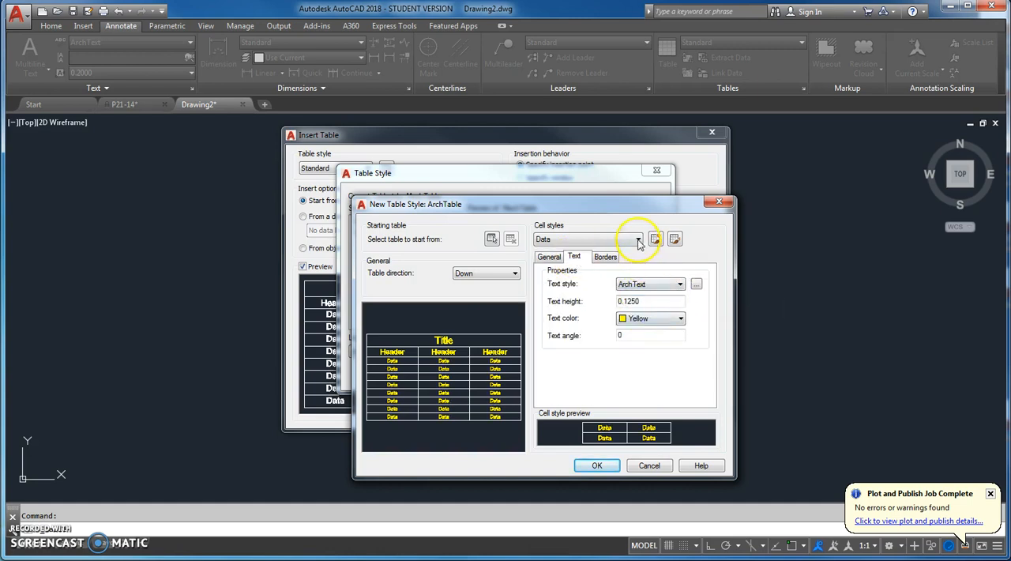
left_click(638, 239)
left_click(626, 262)
left_click(680, 284)
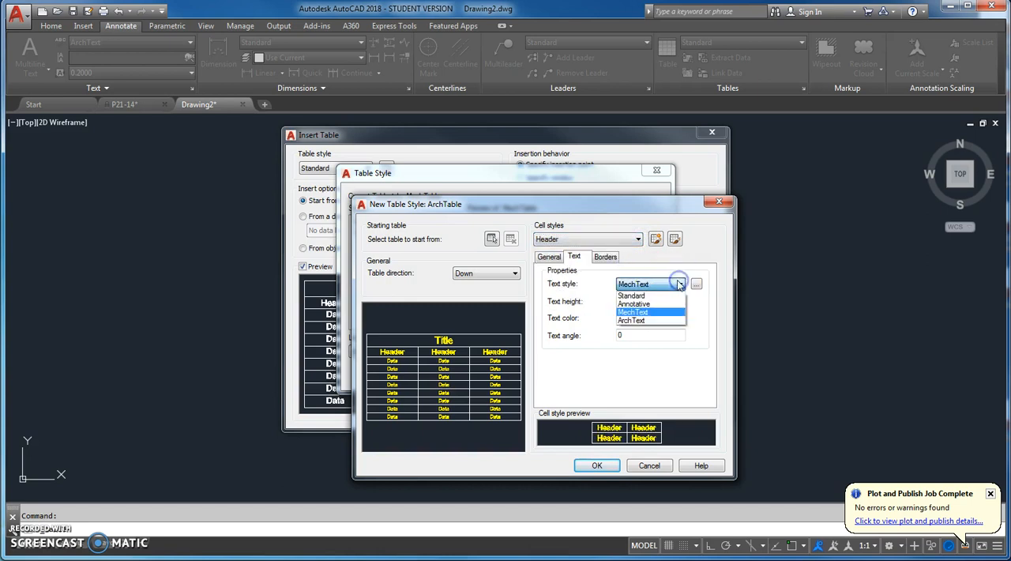
left_click(644, 320)
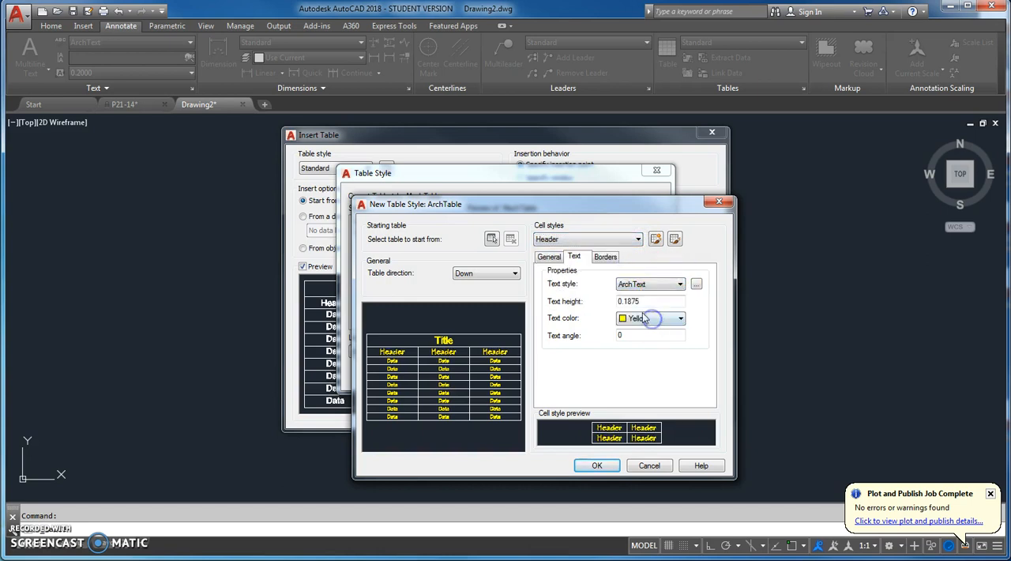
Change the Title cell style's text style to ArchText and save the ArchTable style
left_click(592, 239)
left_click(583, 272)
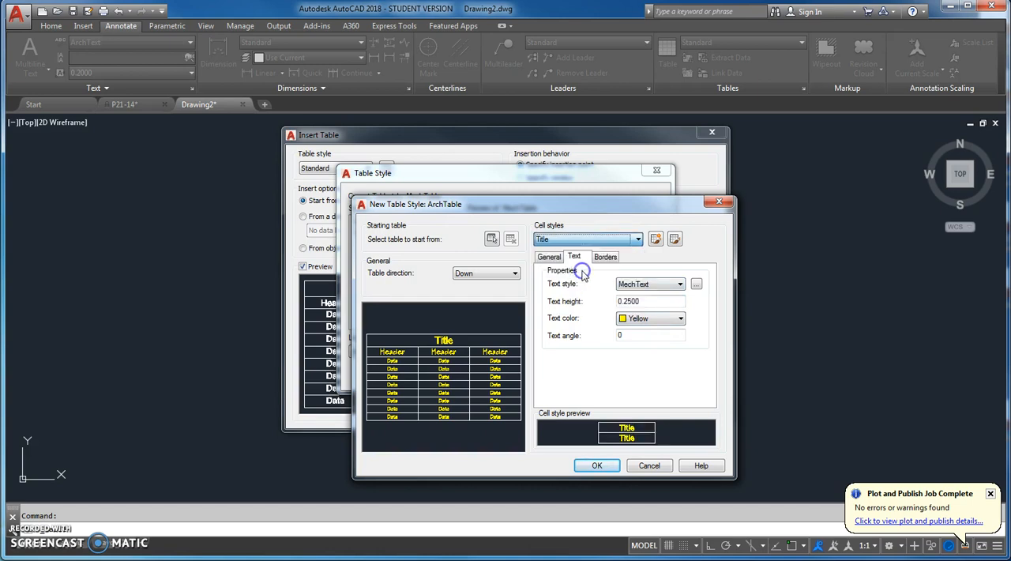
left_click(670, 289)
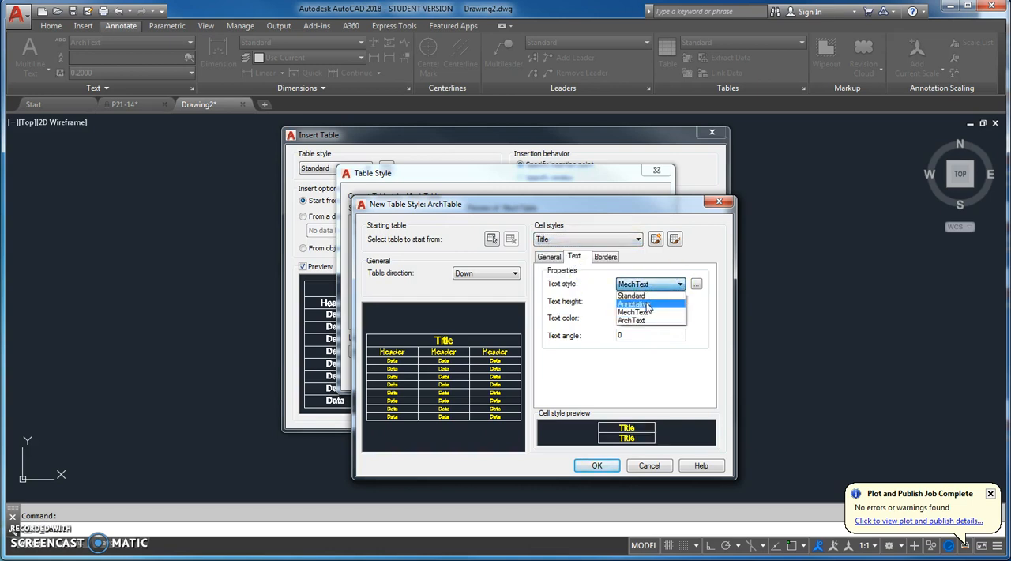
left_click(640, 323)
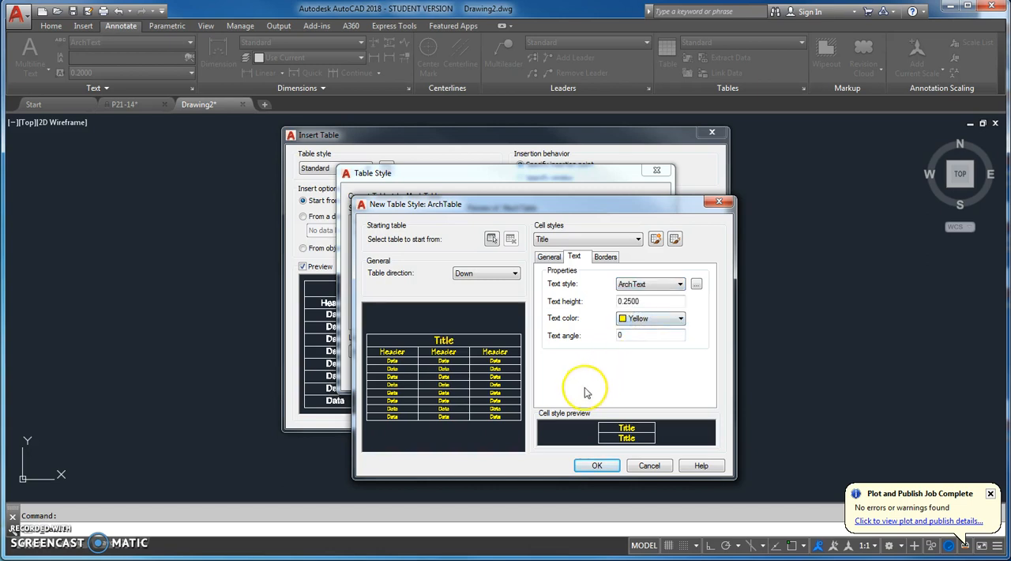
left_click(592, 466)
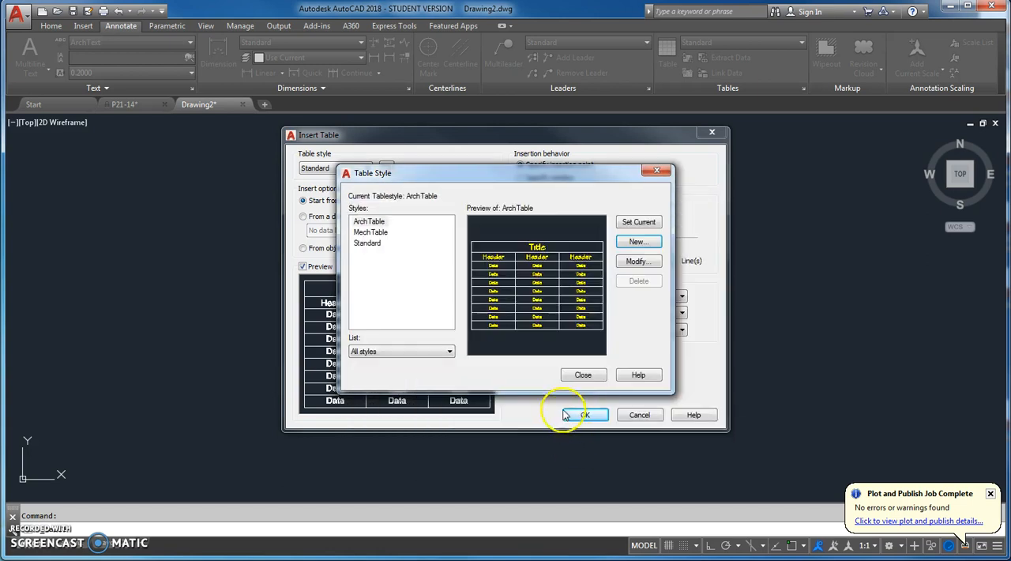
Close the table style manager and set up the table to insert with the ArchTable style and 4 columns
left_click(583, 378)
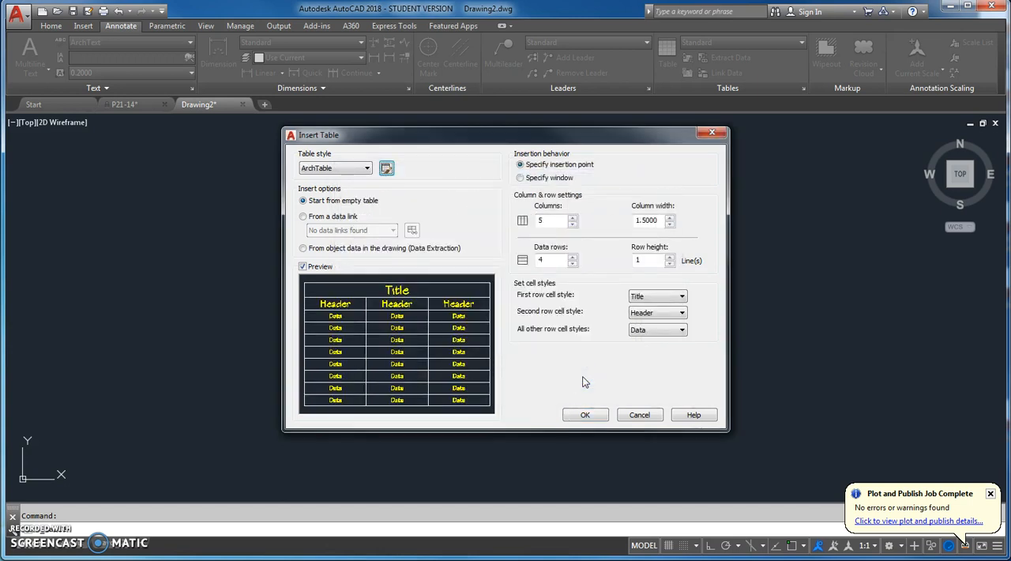
left_click(366, 169)
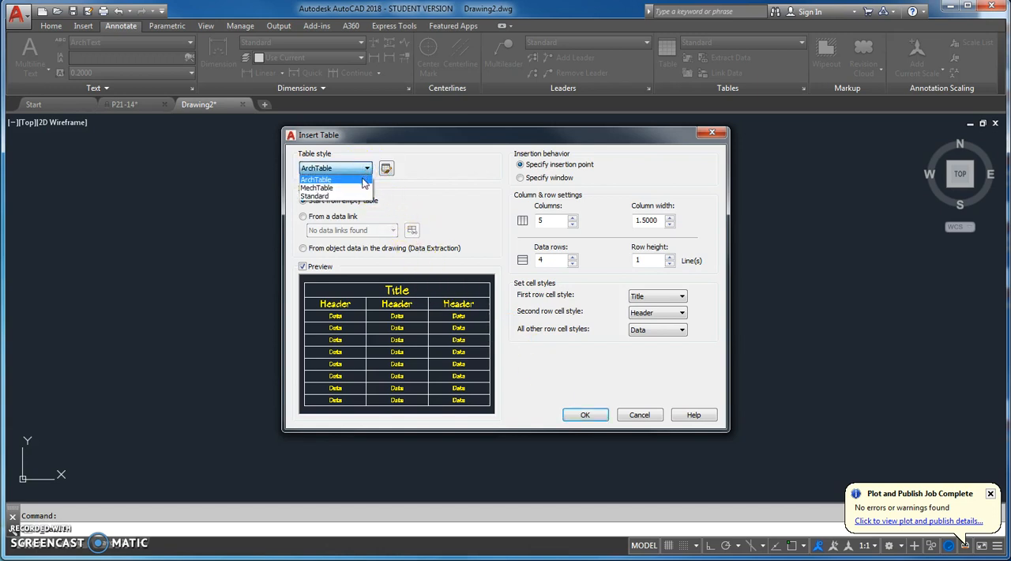
left_click(364, 180)
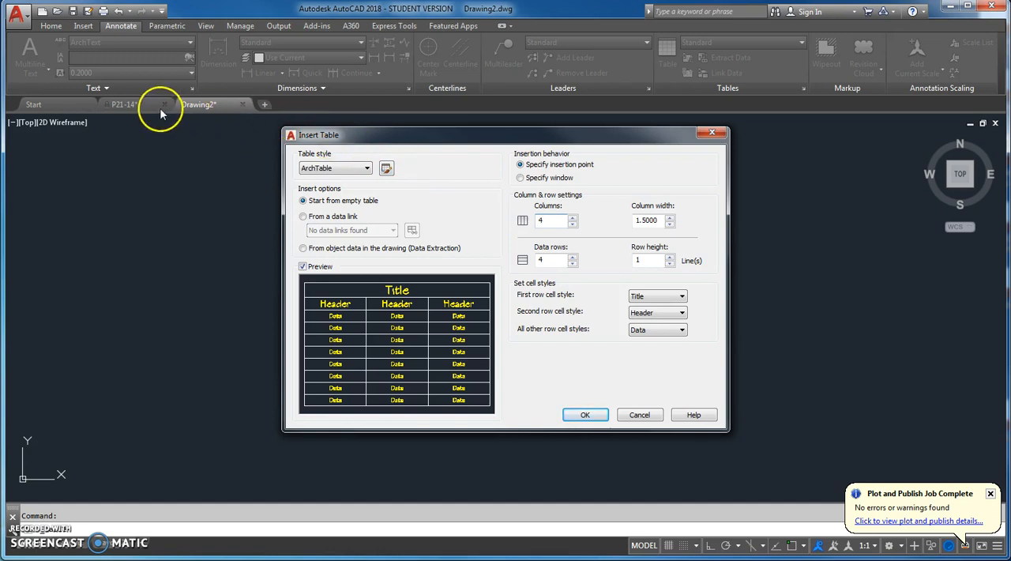
left_click(585, 414)
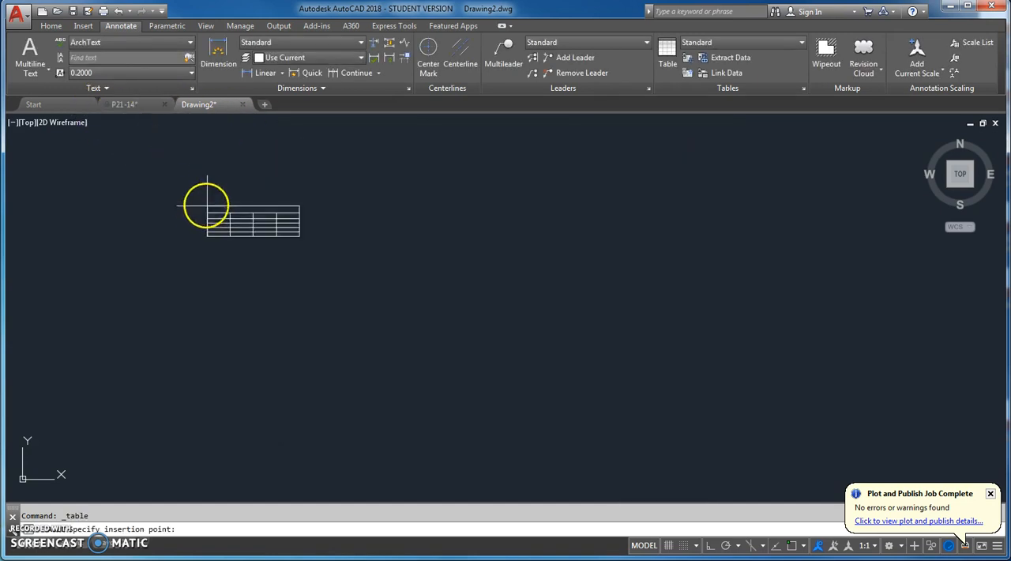
key("Escape")
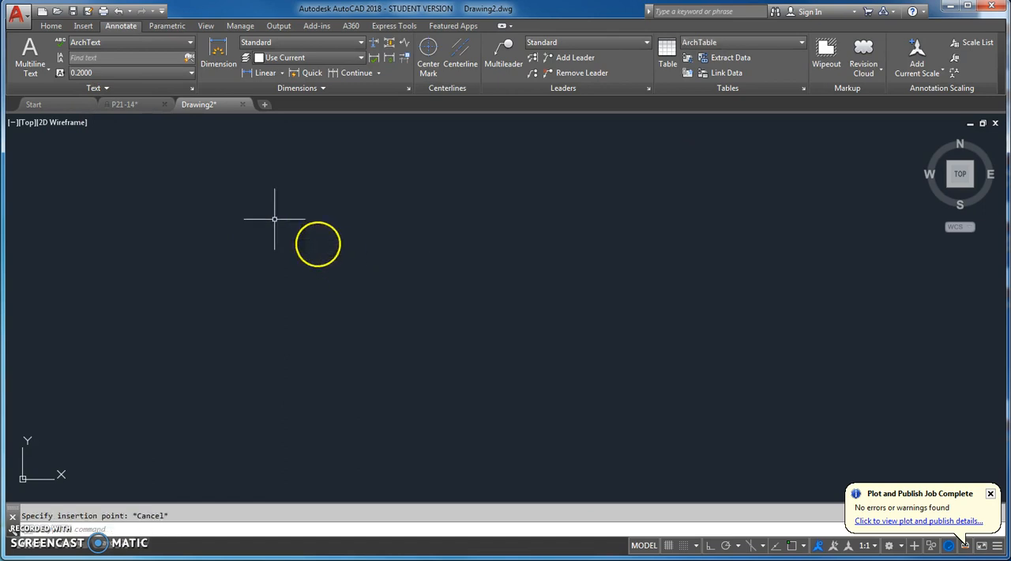
Check the door schedule in P21-14, return to Drawing2 and insert an empty ArchTable table with 4 columns and 6 data rows
left_click(136, 105)
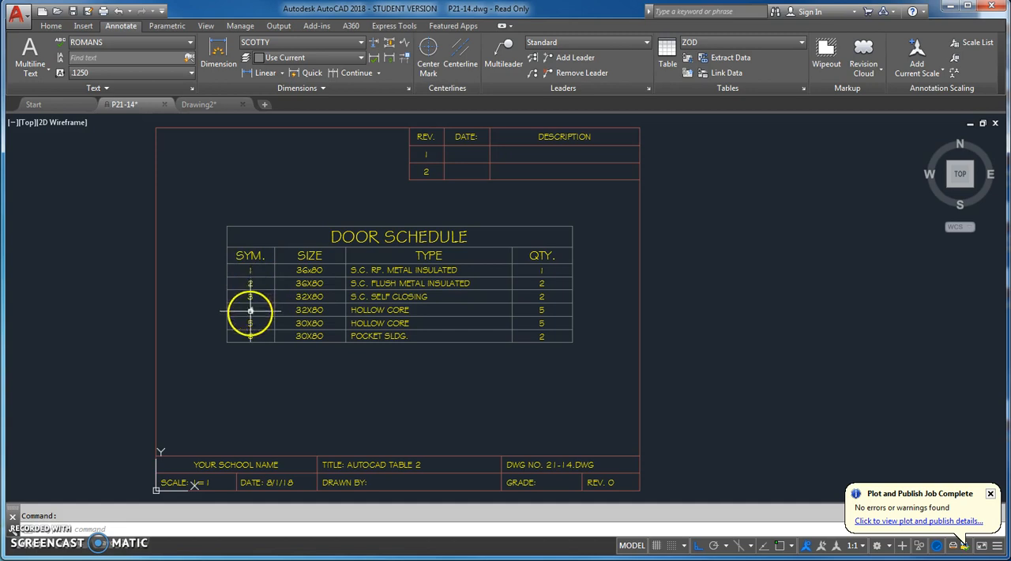
left_click(213, 104)
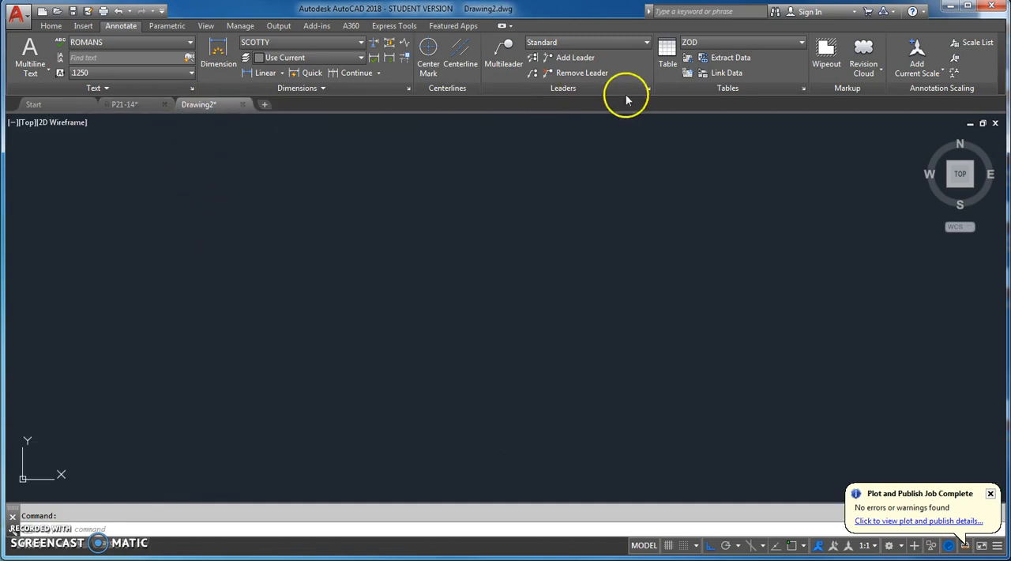
left_click(666, 53)
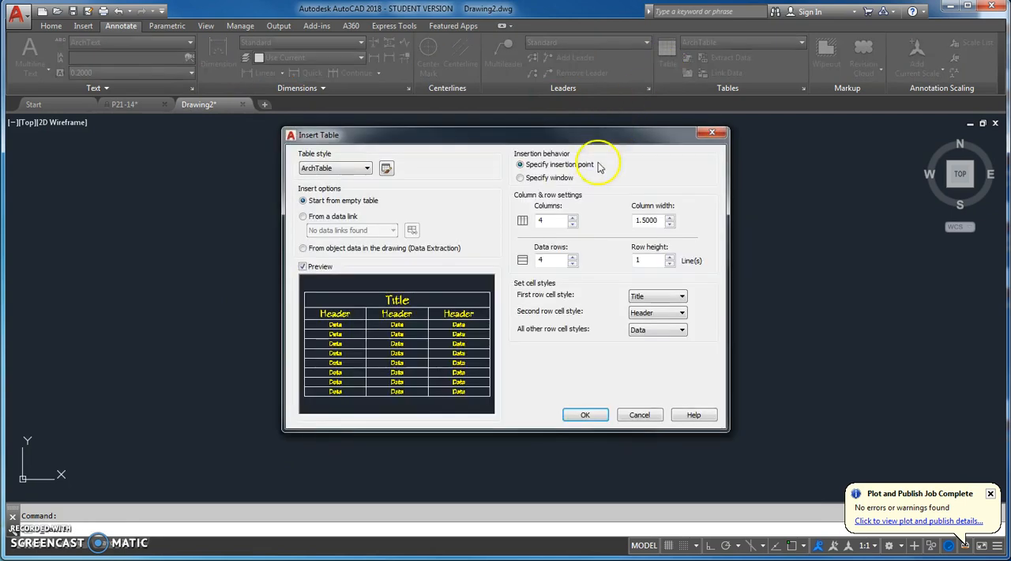
double_click(533, 259)
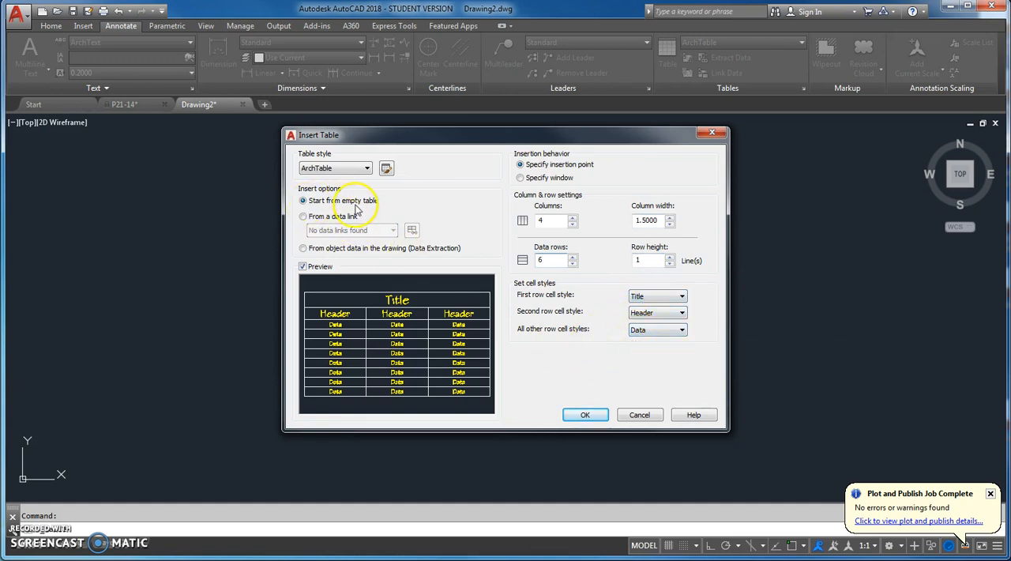
left_click(584, 415)
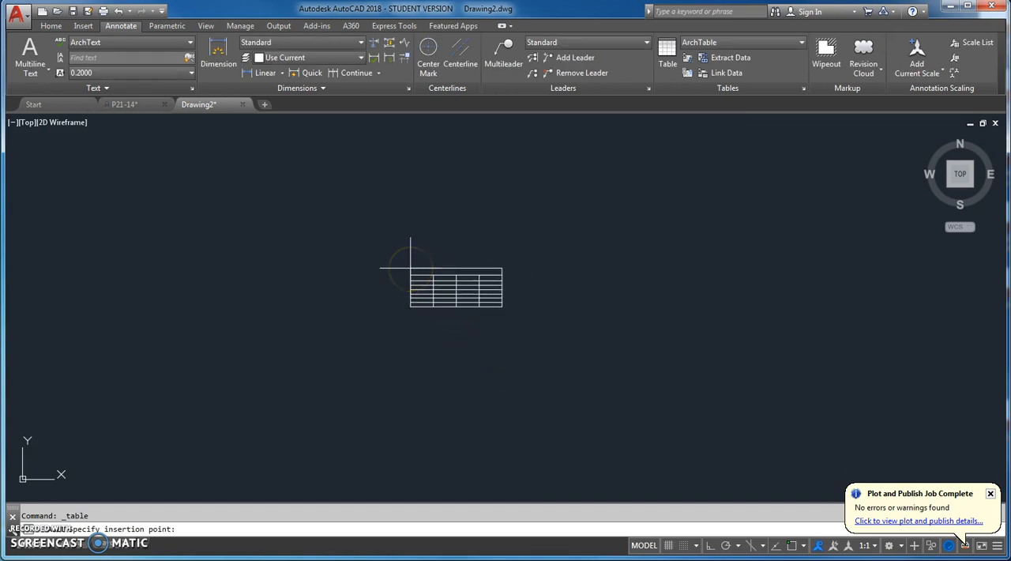
left_click(131, 345)
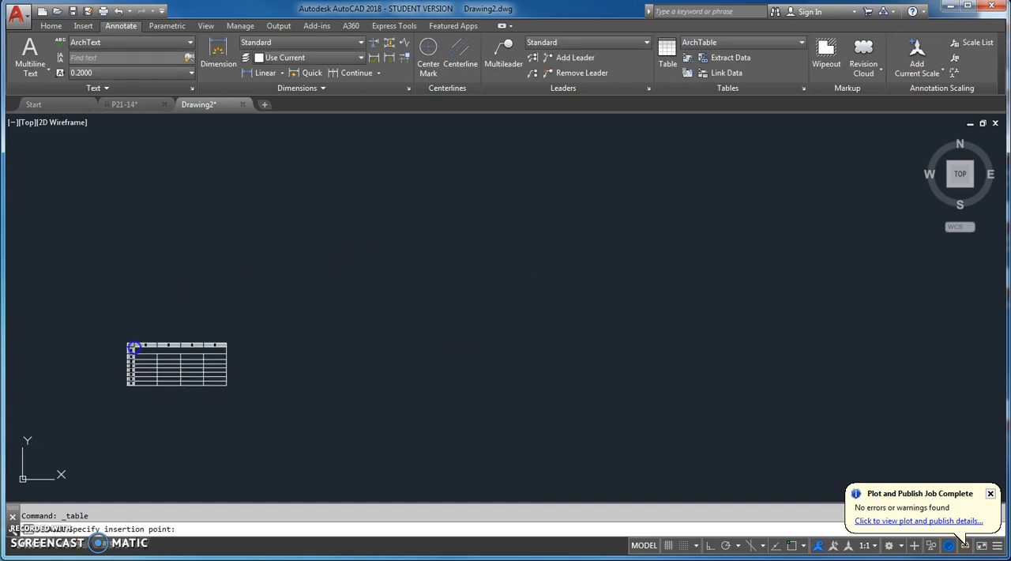
Enter DOOR SCHEDULE in the title cell of the new table and finish the text editing
scroll(108, 342, "up", 4)
middle_click_drag(159, 305, 324, 208)
left_click(136, 103)
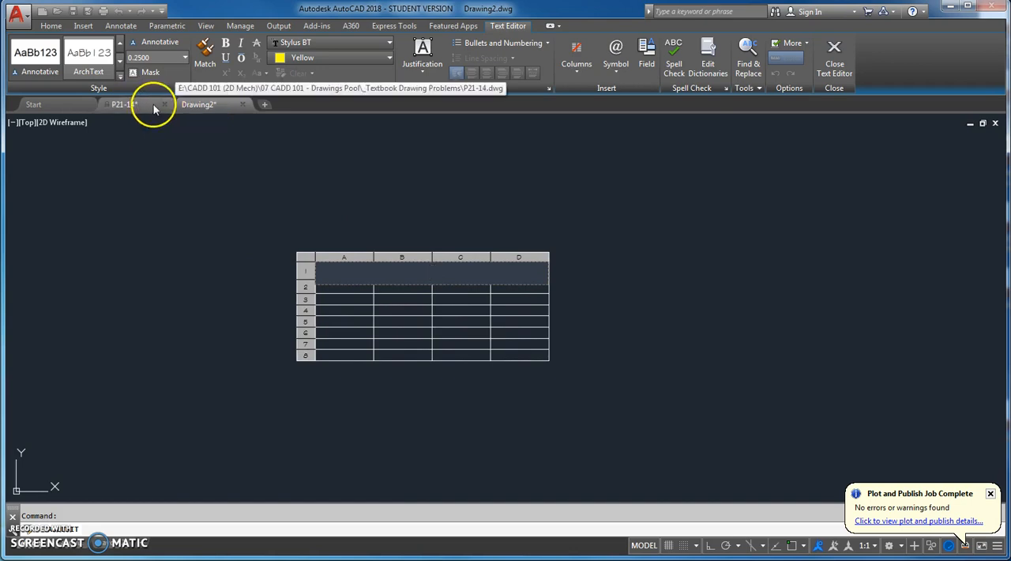
type("D")
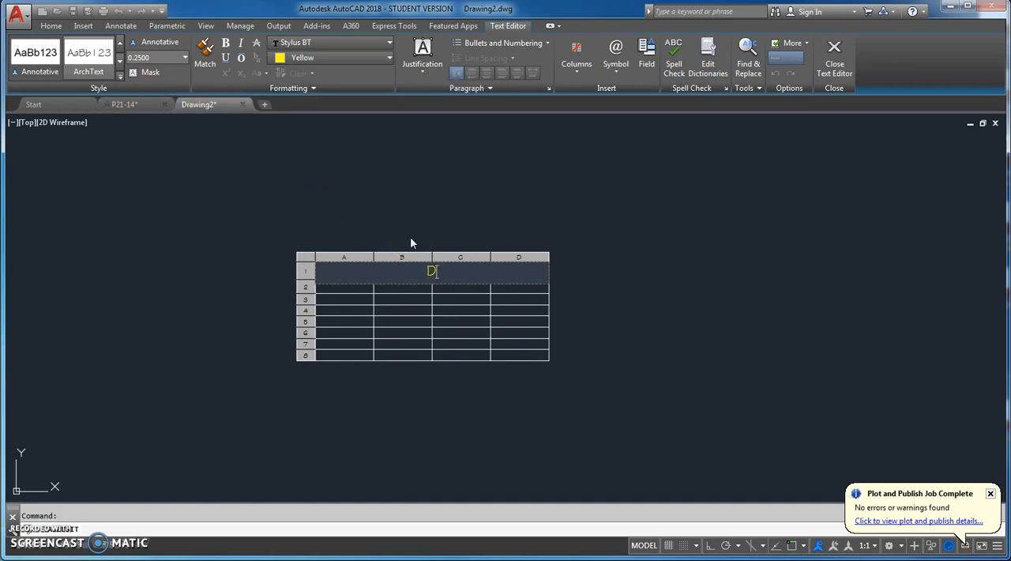
type("OOR SCHEDUL")
left_click(401, 214)
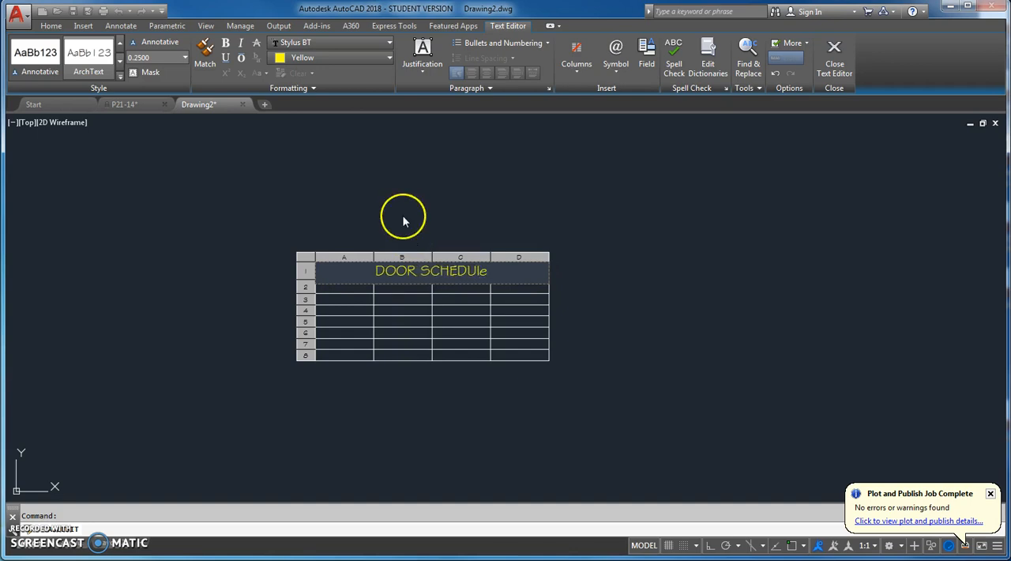
key("BackSpace")
type("LE")
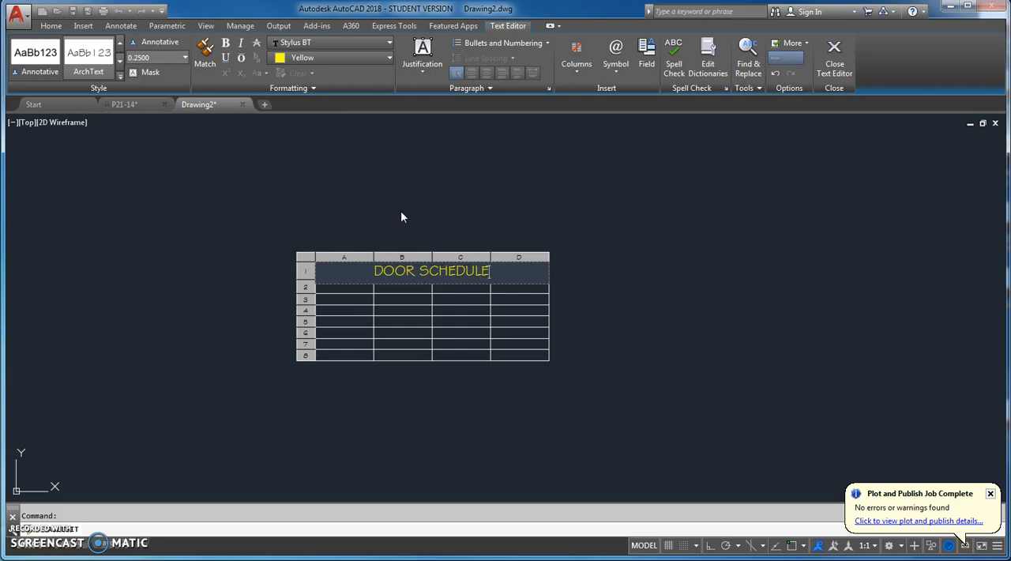
left_click(596, 263)
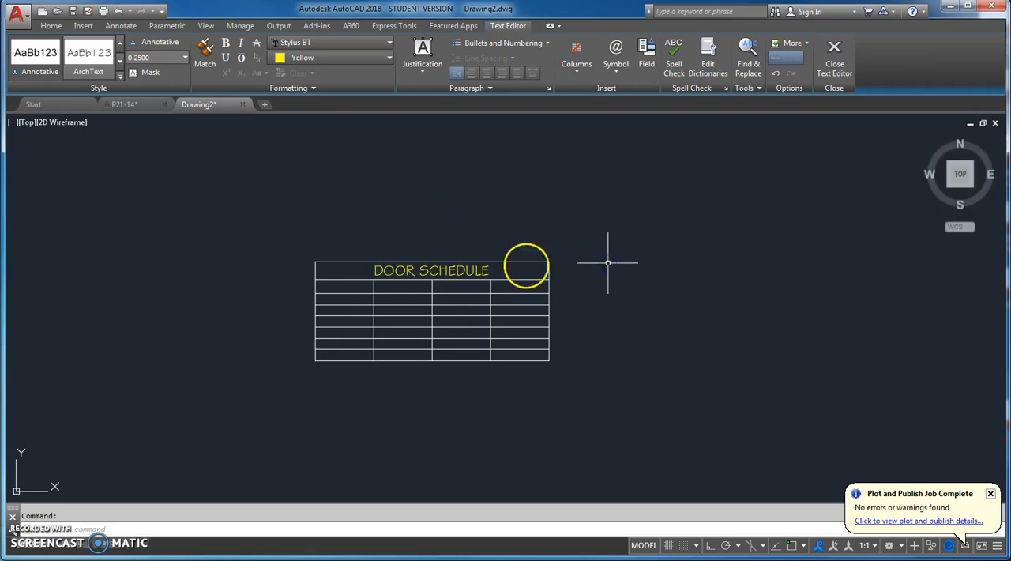
Check the headings in P21-14 and fill the table's header row in Drawing2 with SYM., DOOR, SIZE and QTY
left_click(120, 104)
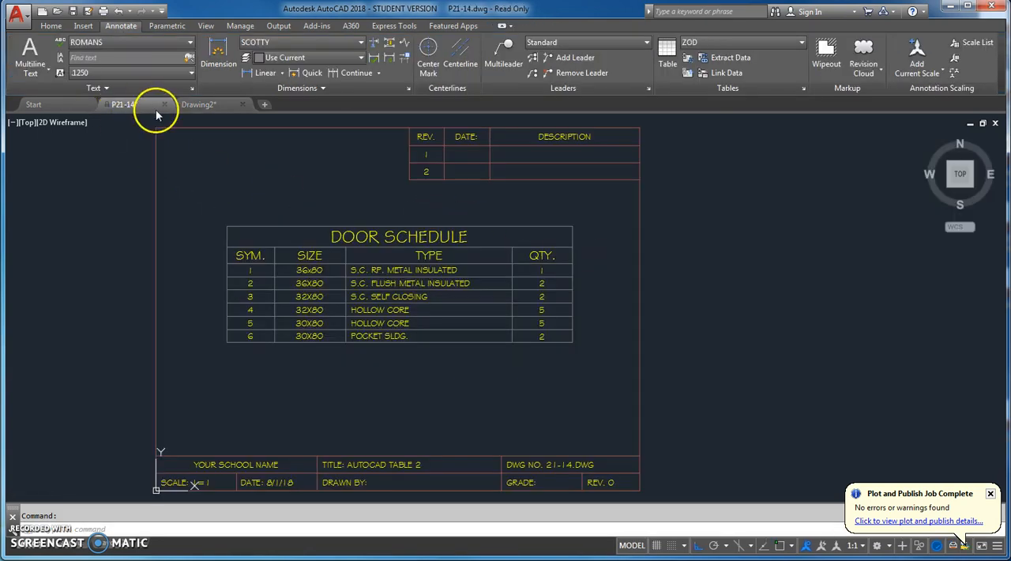
left_click(210, 107)
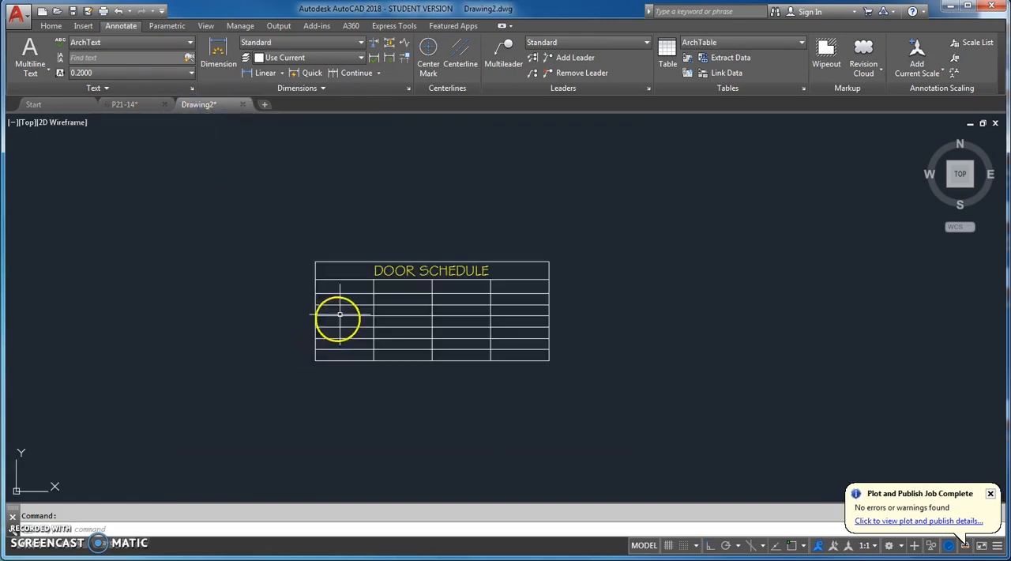
double_click(347, 286)
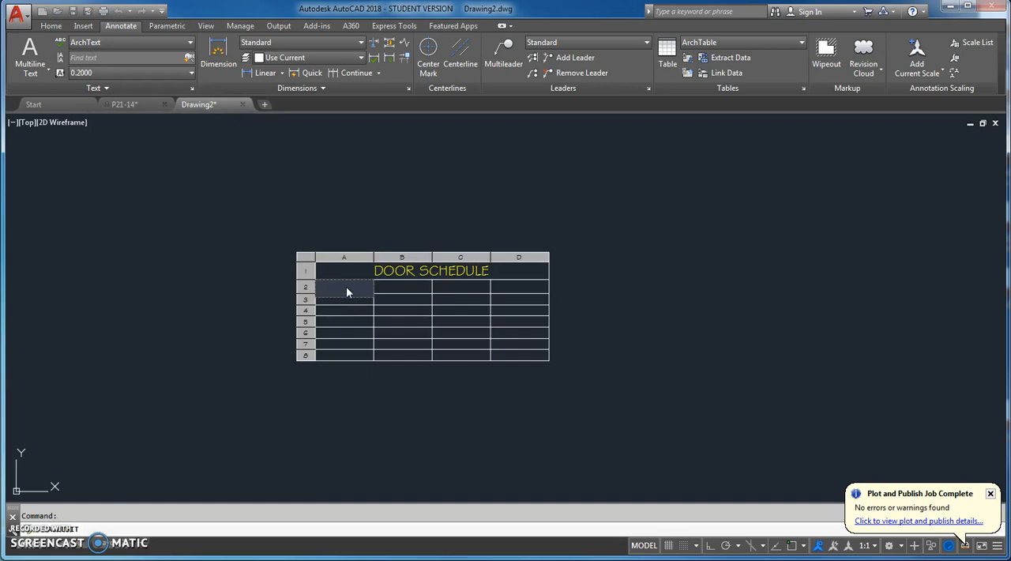
type("SYM.")
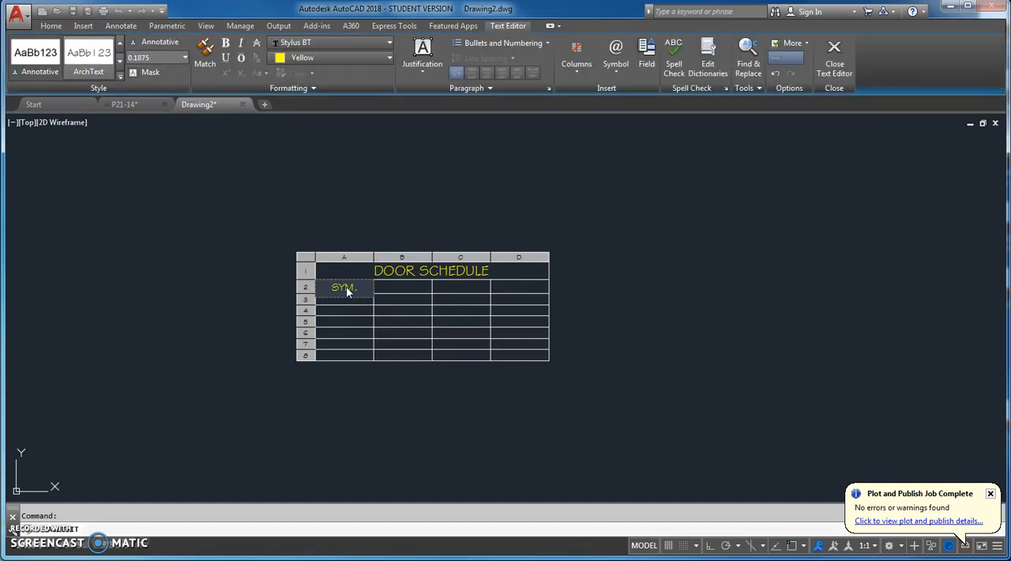
key("Tab")
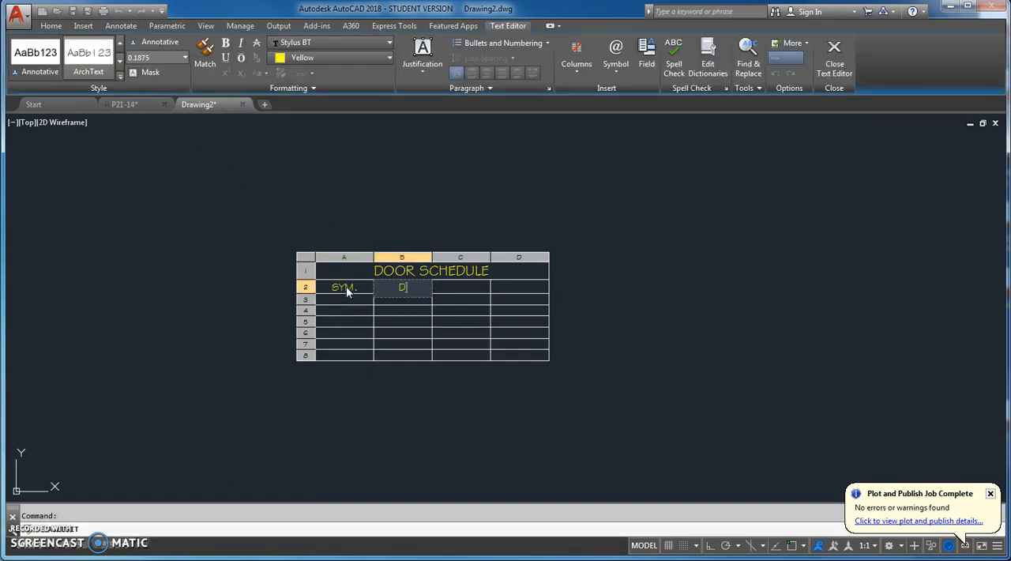
type("DOOR")
key("Tab")
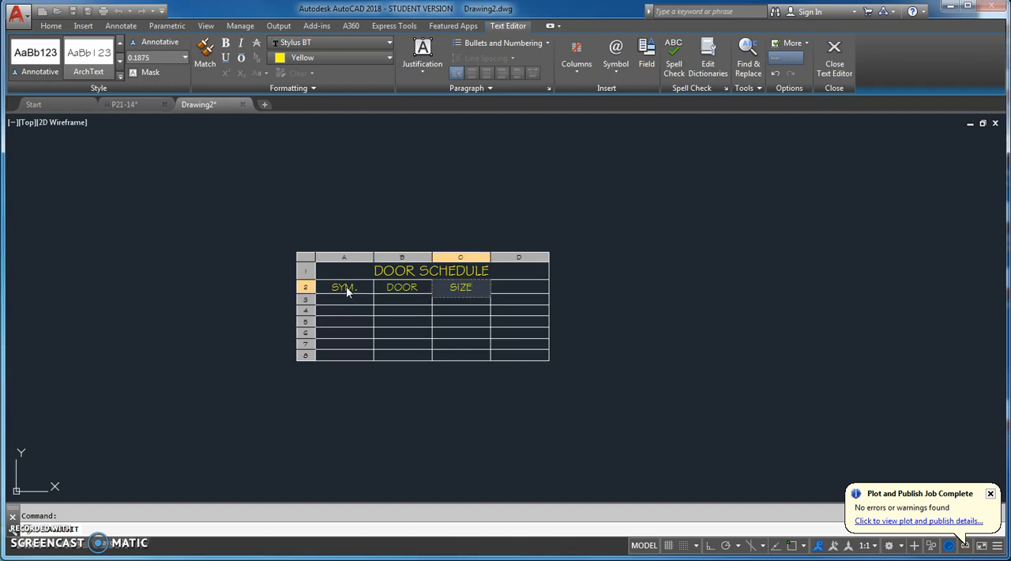
key("Tab")
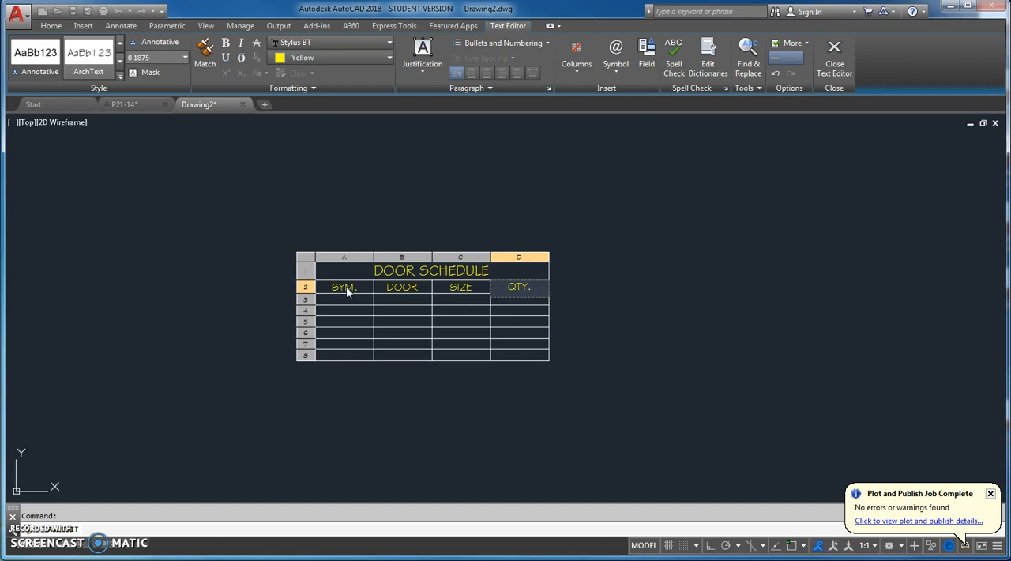
left_click(592, 351)
scroll(435, 335, "up", 2)
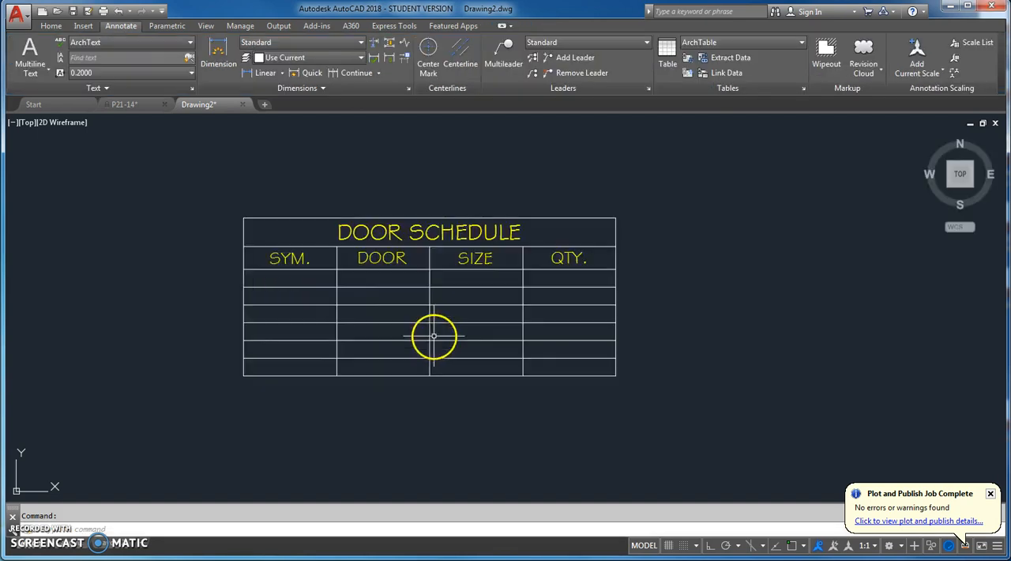
left_click(393, 277)
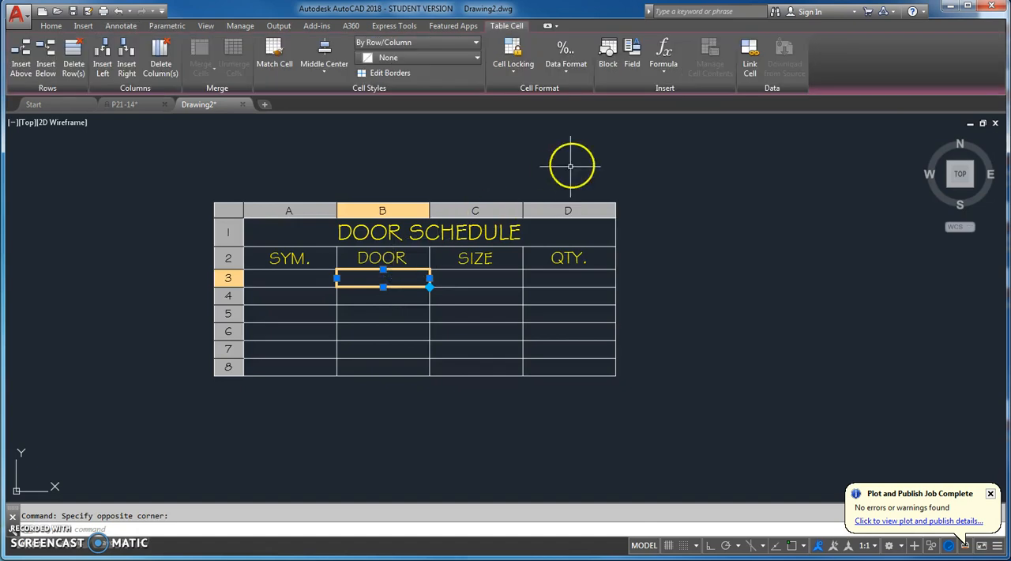
key("Escape")
left_click(368, 278)
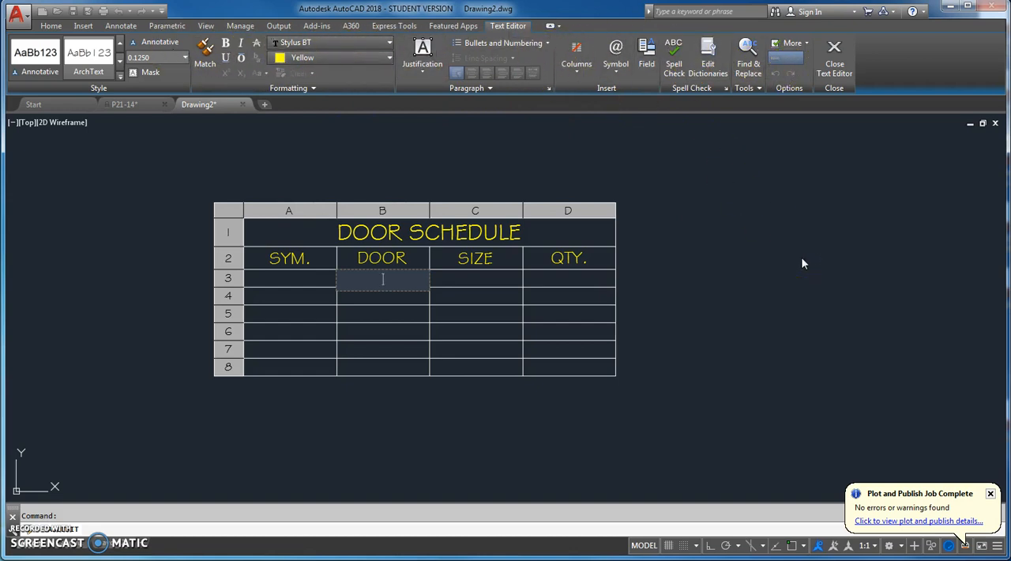
left_click(776, 278)
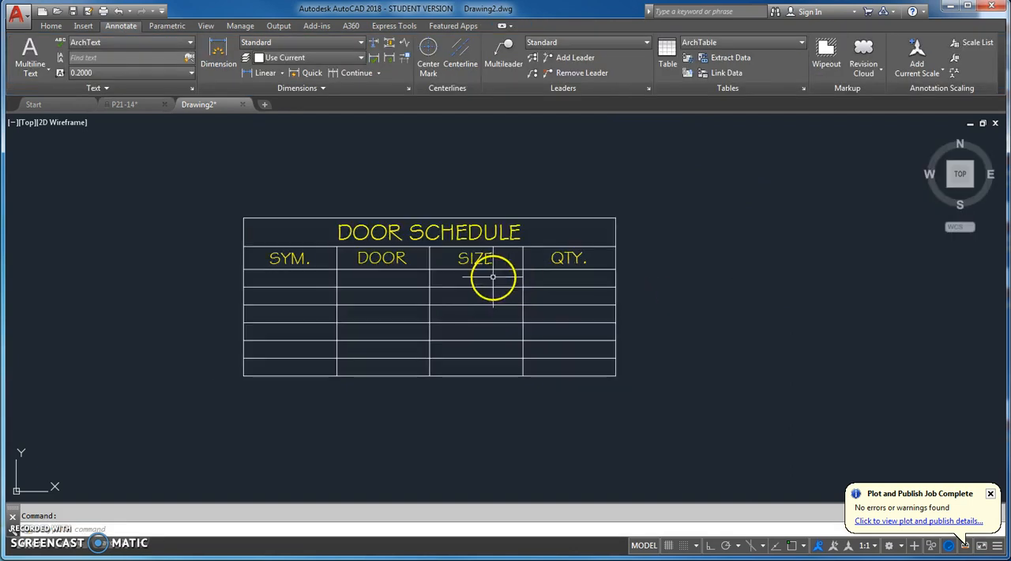
left_click(493, 277)
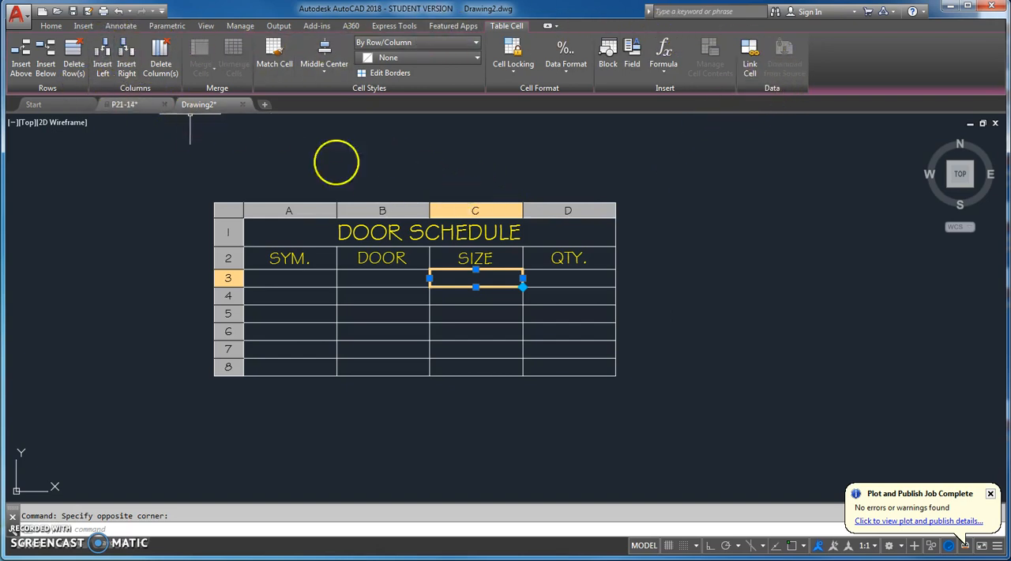
key("Escape")
left_click(377, 294)
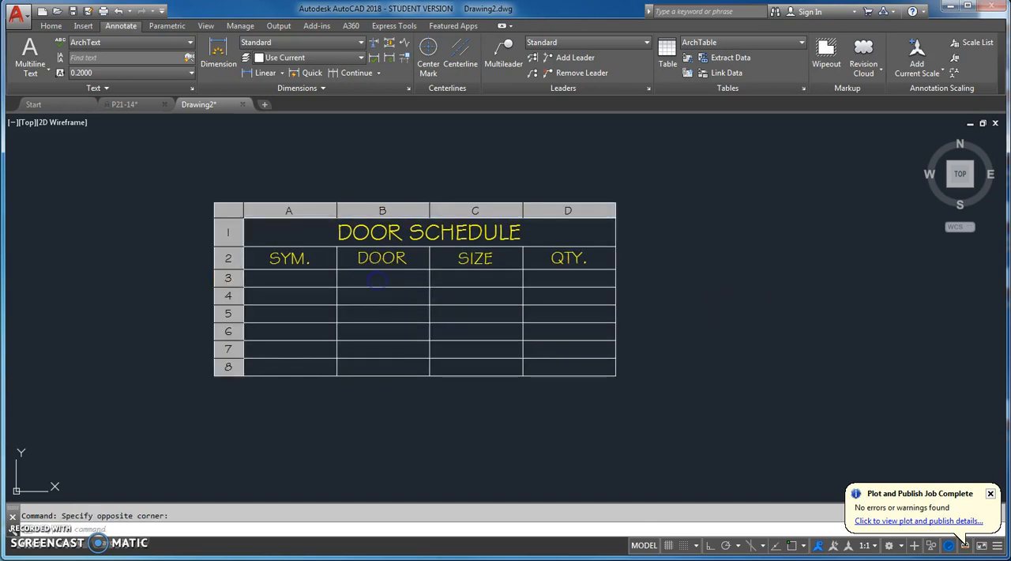
double_click(378, 279)
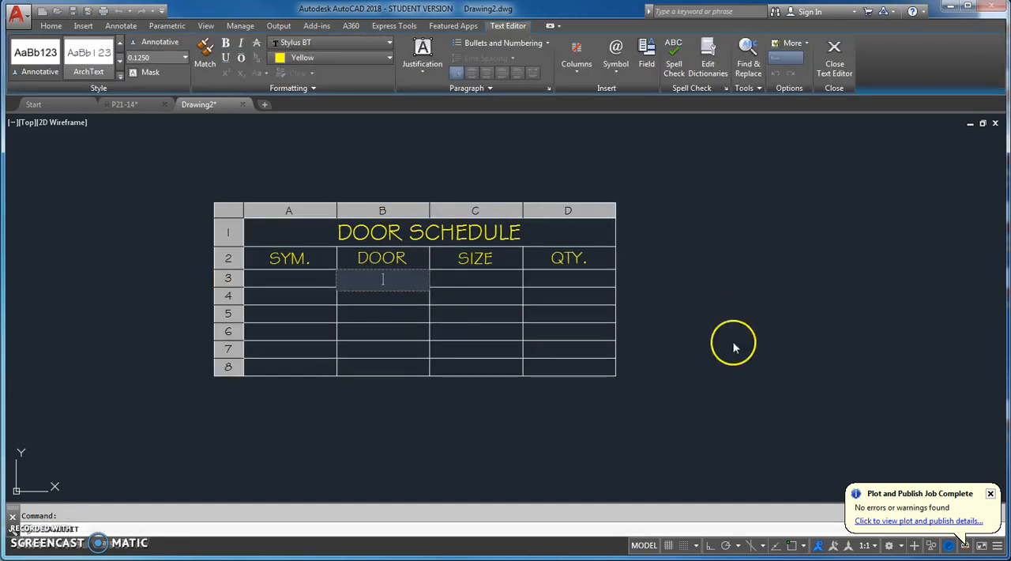
left_click(780, 344)
Stretch the whole table uniformly wider and widen the DOOR column by moving its border with the SIZE column
left_click_drag(650, 368, 606, 377)
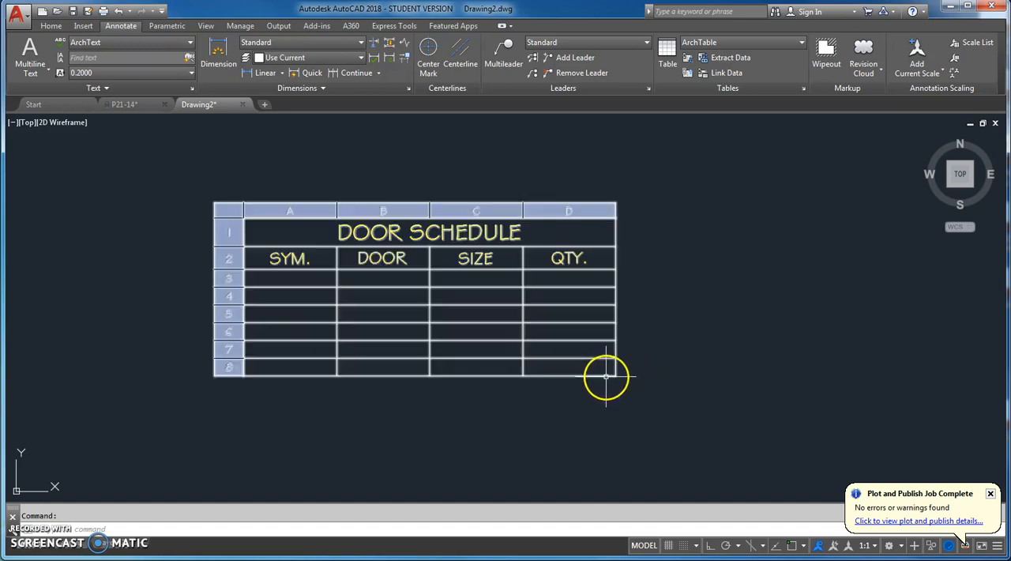
left_click(606, 377)
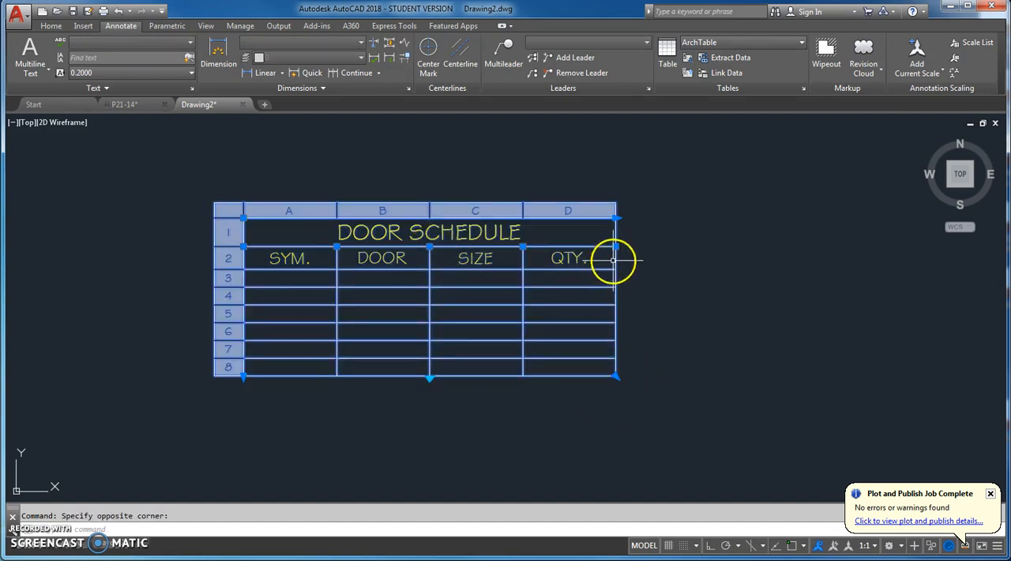
left_click(617, 219)
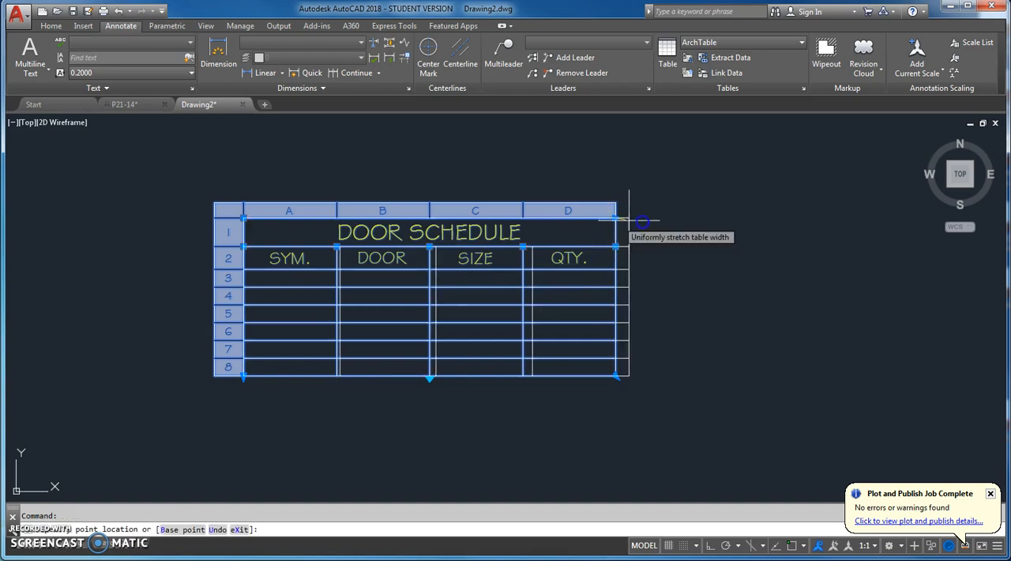
left_click(691, 219)
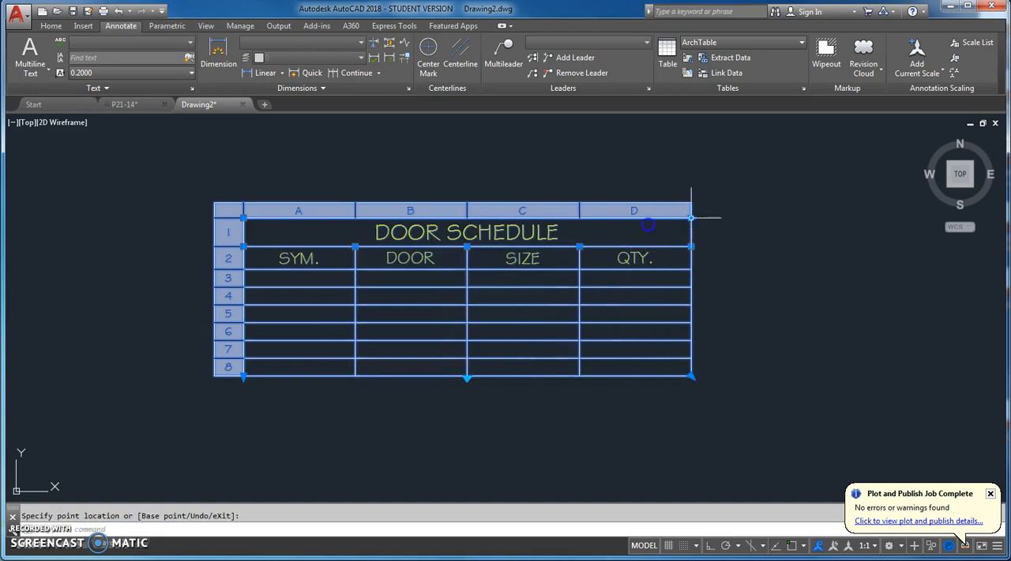
left_click(468, 247)
left_click(525, 248)
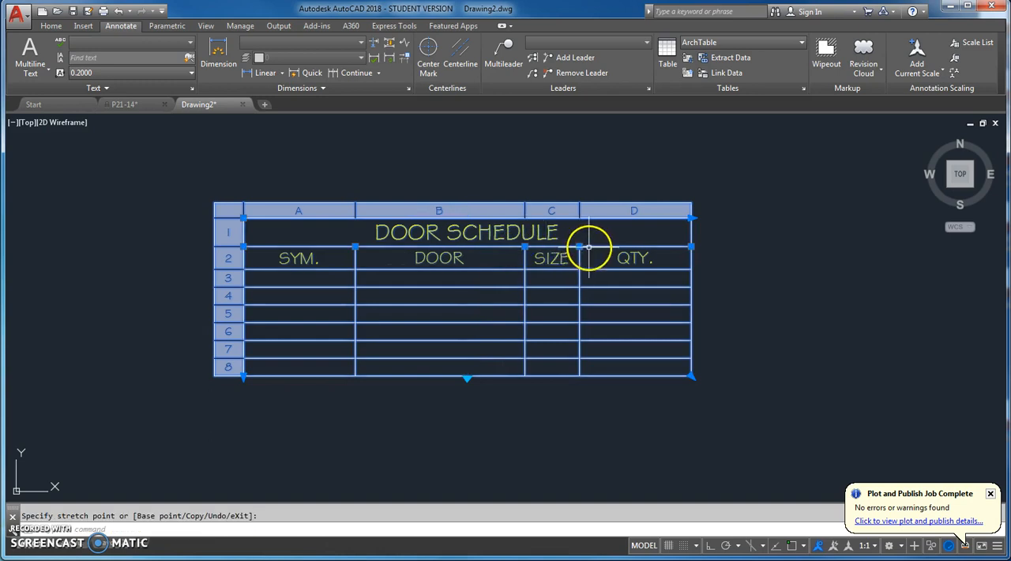
Widen the SIZE column by moving its border with QTY., narrow the SYM. column at its DOOR border, and deselect the table
left_click(581, 248)
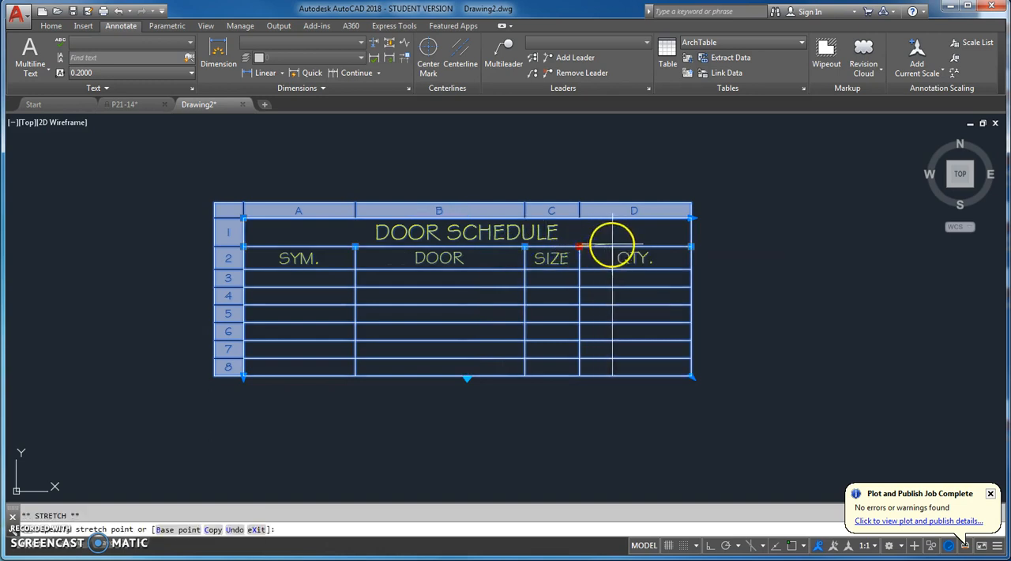
left_click(642, 248)
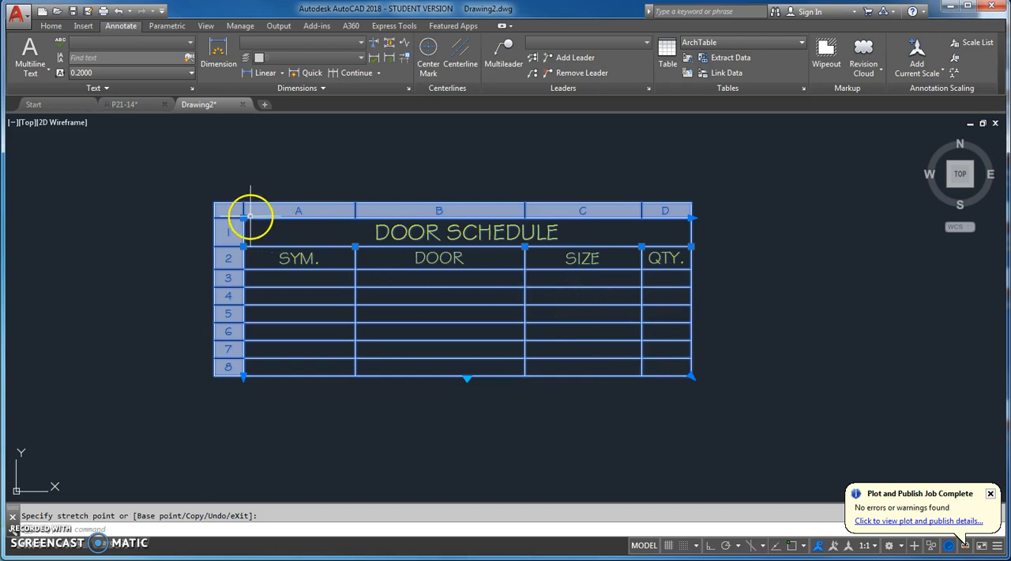
left_click(318, 247)
left_click(763, 265)
key("Escape")
key("Escape")
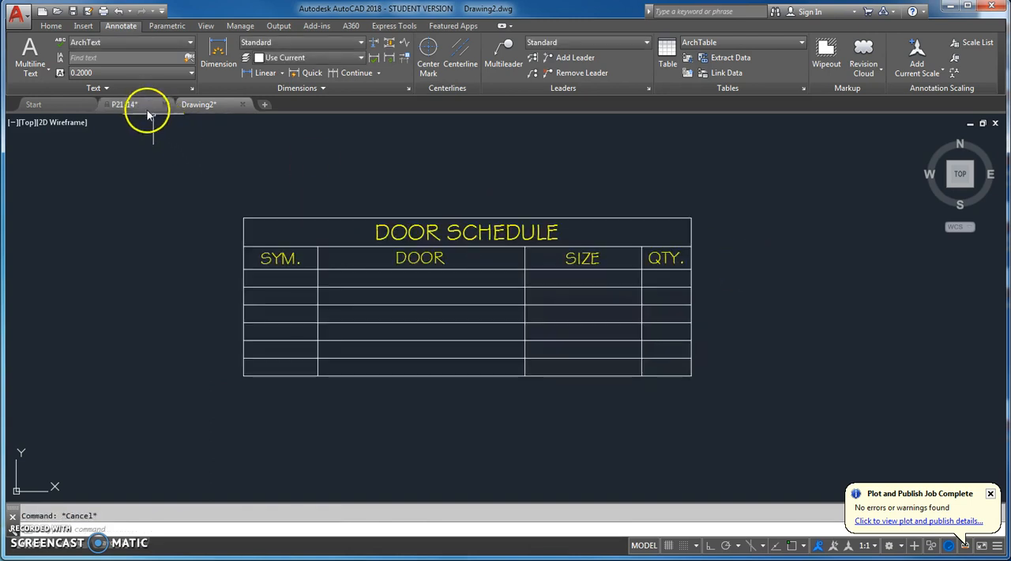
Compare the table with the door schedule in P21-14 and return to Drawing2
left_click(145, 107)
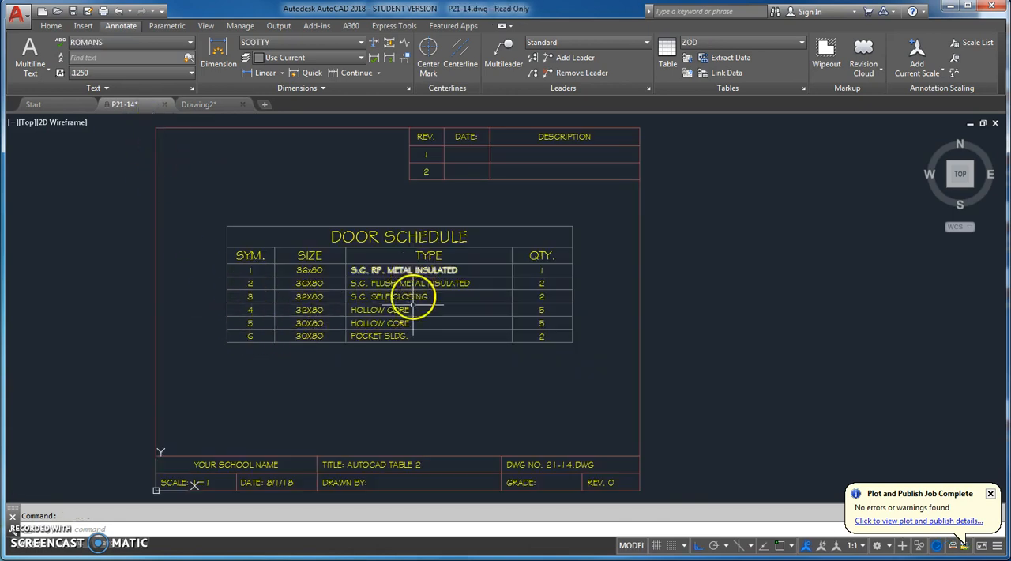
left_click(200, 105)
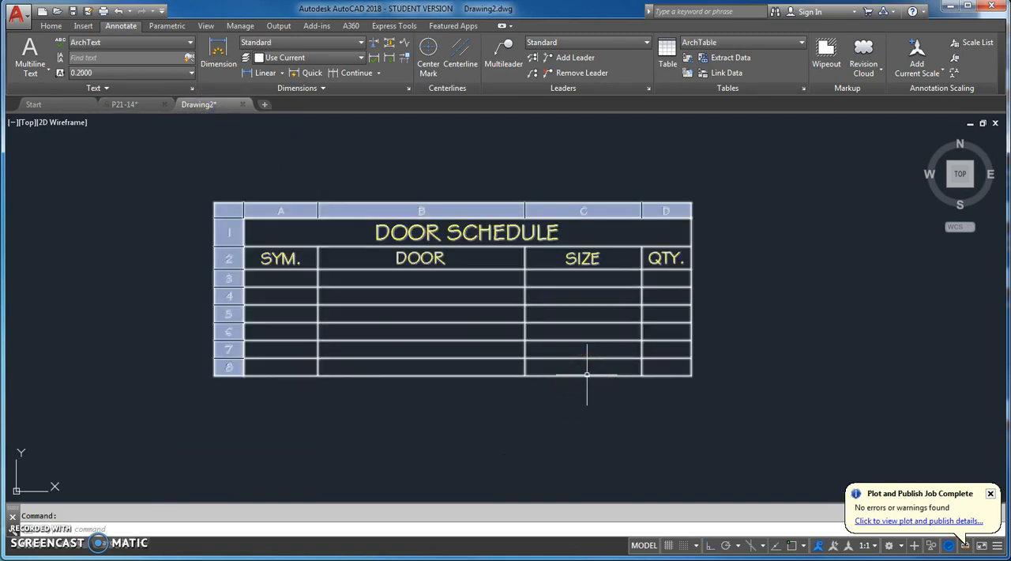
left_click(587, 375)
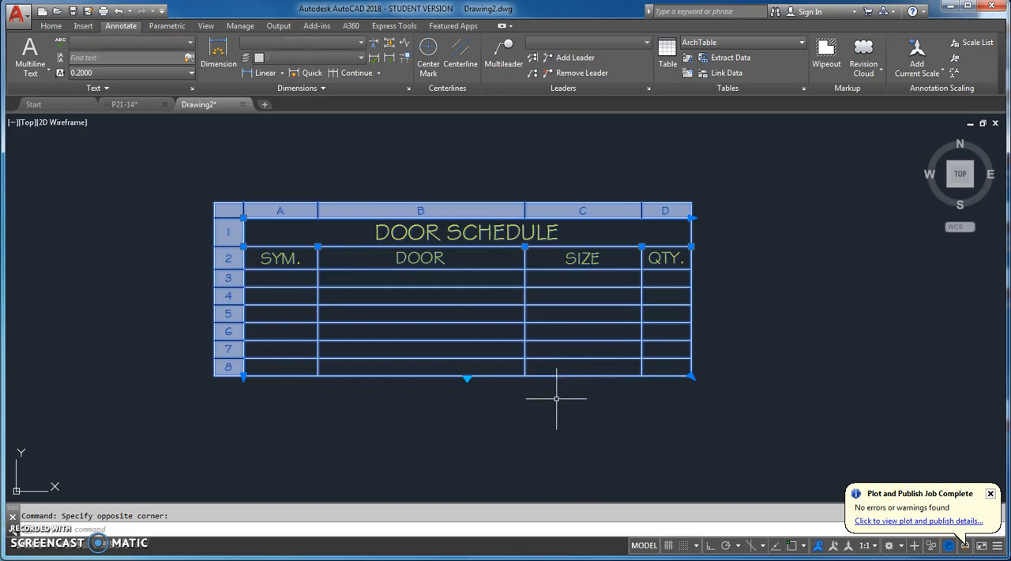
key("Escape")
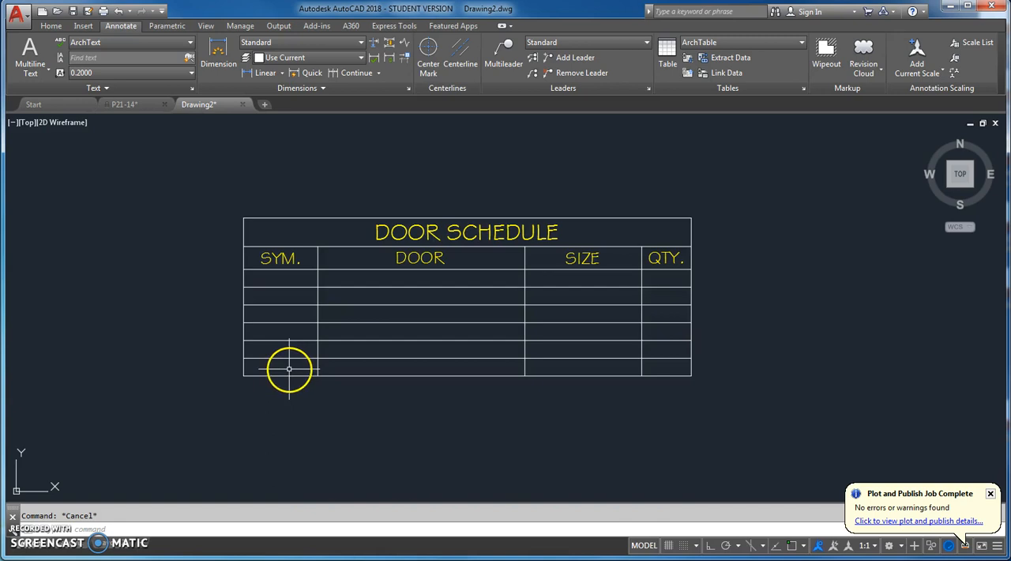
left_click(289, 369)
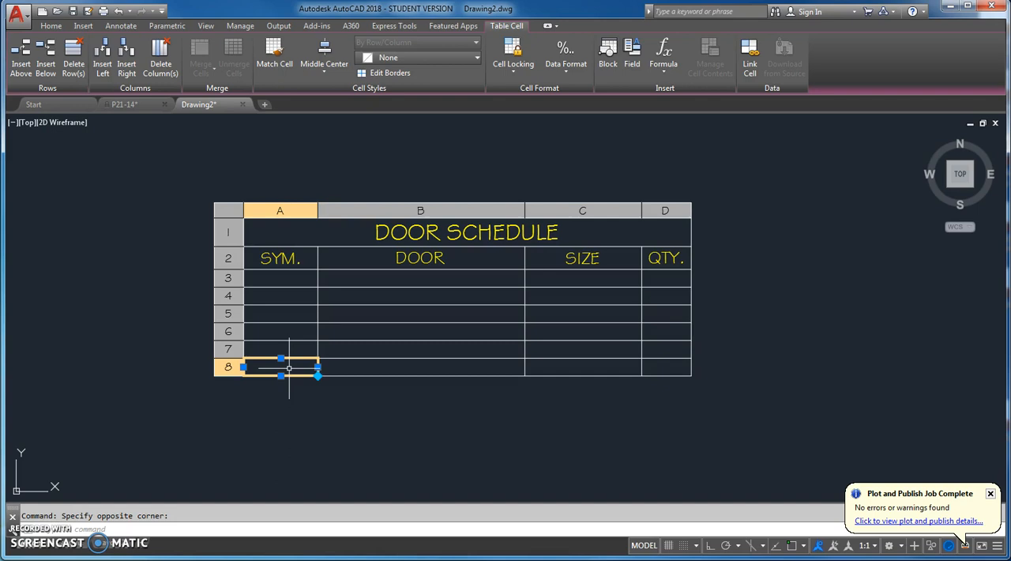
key("Escape")
left_click(290, 368)
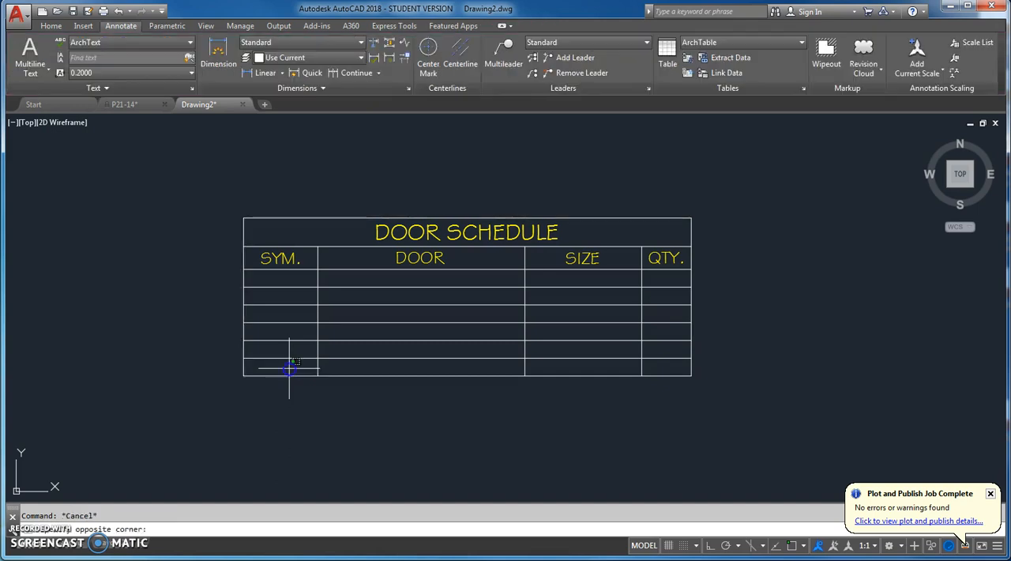
double_click(290, 369)
right_click(289, 369)
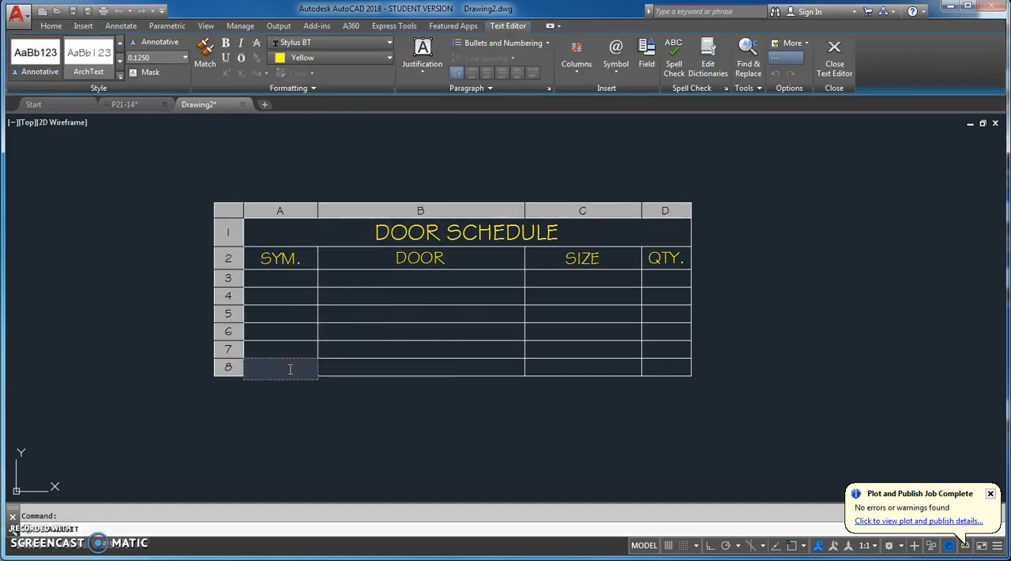
right_click(289, 368)
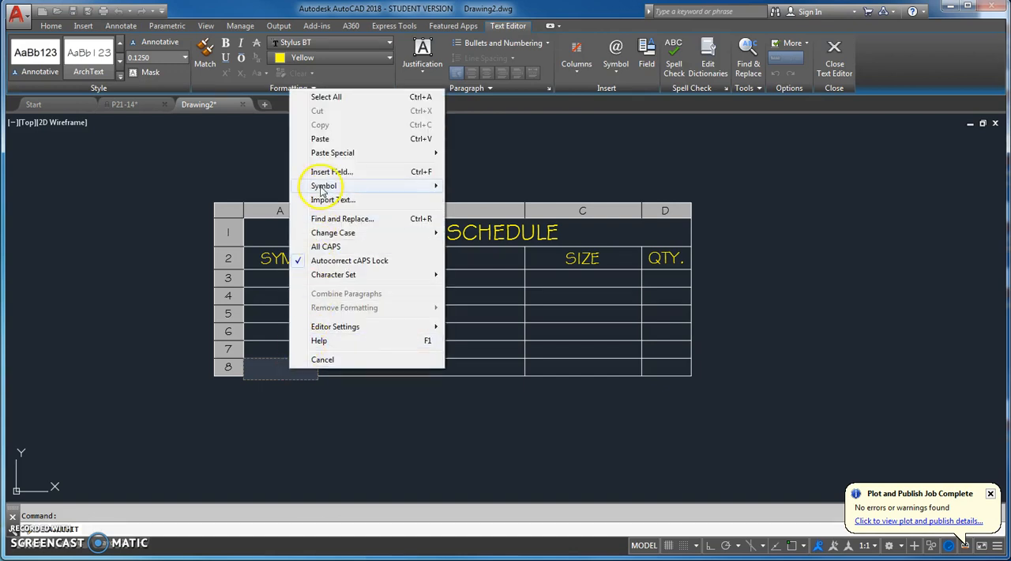
mouse_move(324, 188)
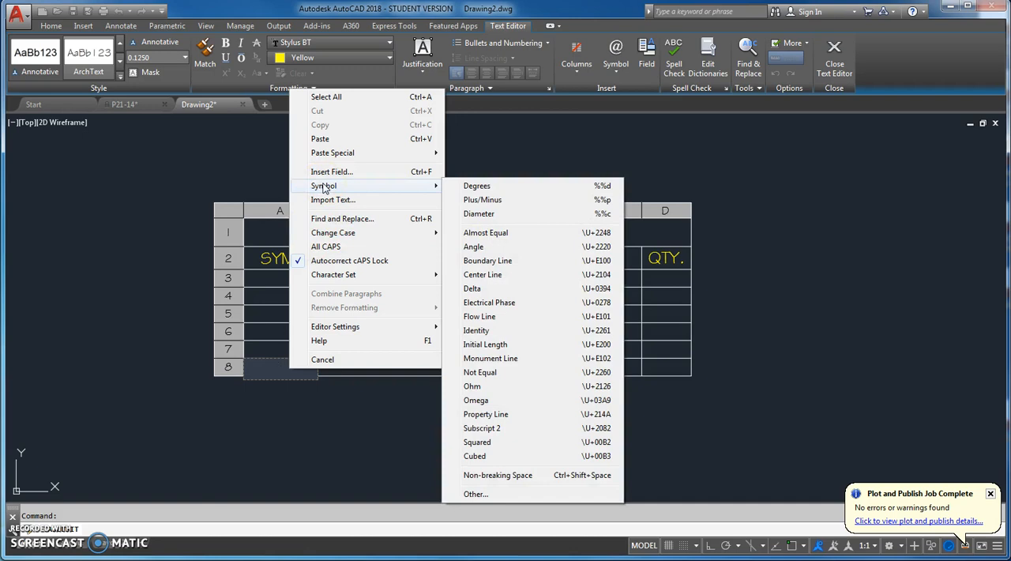
left_click(147, 187)
left_click(214, 276)
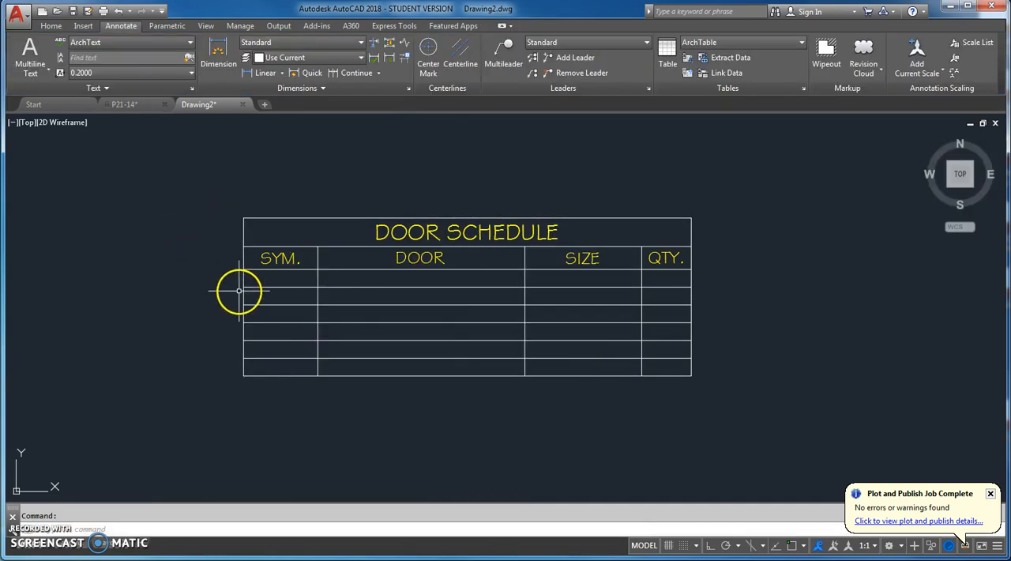
left_click(287, 368)
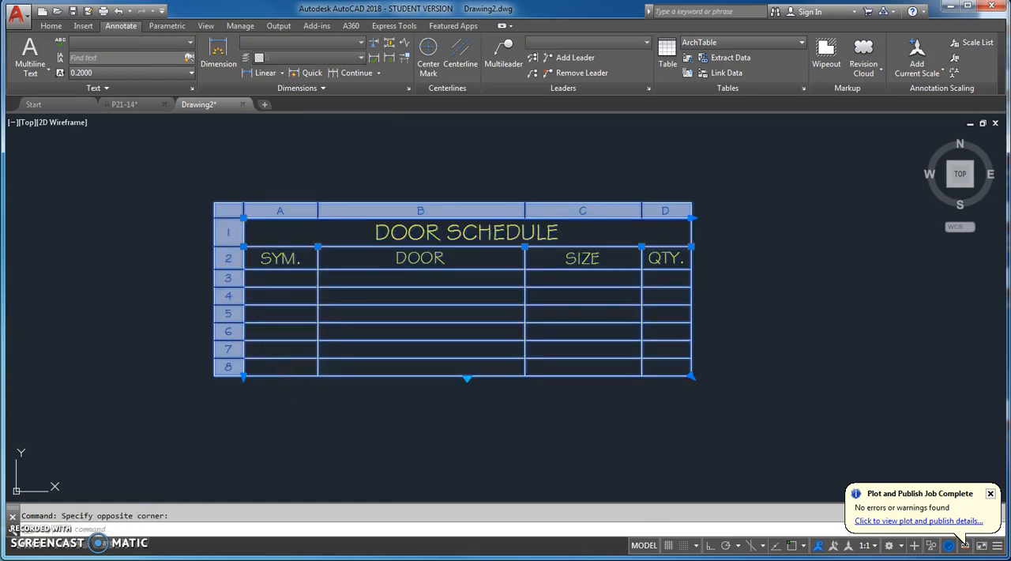
right_click(290, 368)
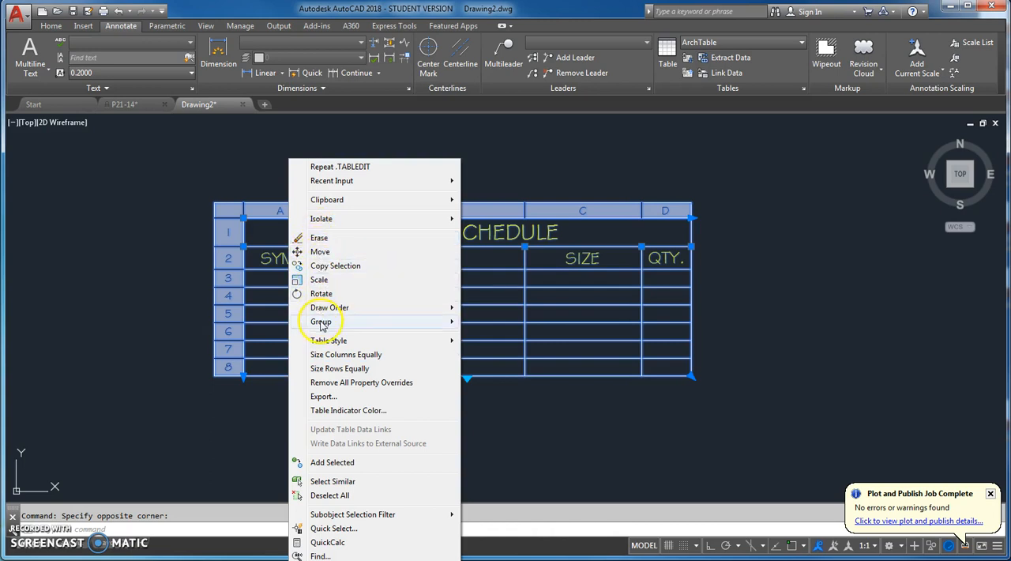
mouse_move(325, 341)
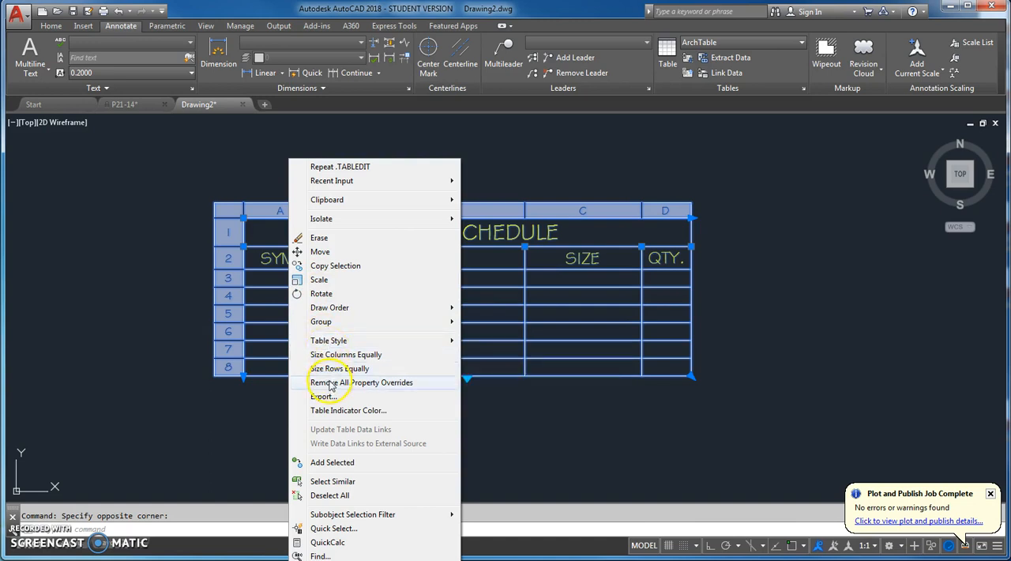
left_click(534, 448)
key("Escape")
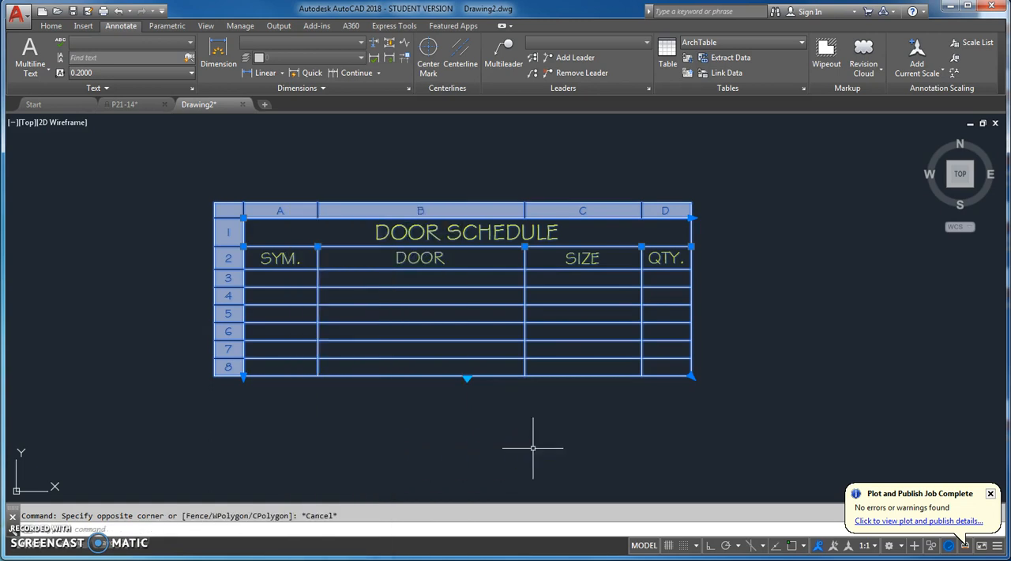
key("Escape")
Try inserting a row below the table's last row, and delete one row again
left_click(283, 365)
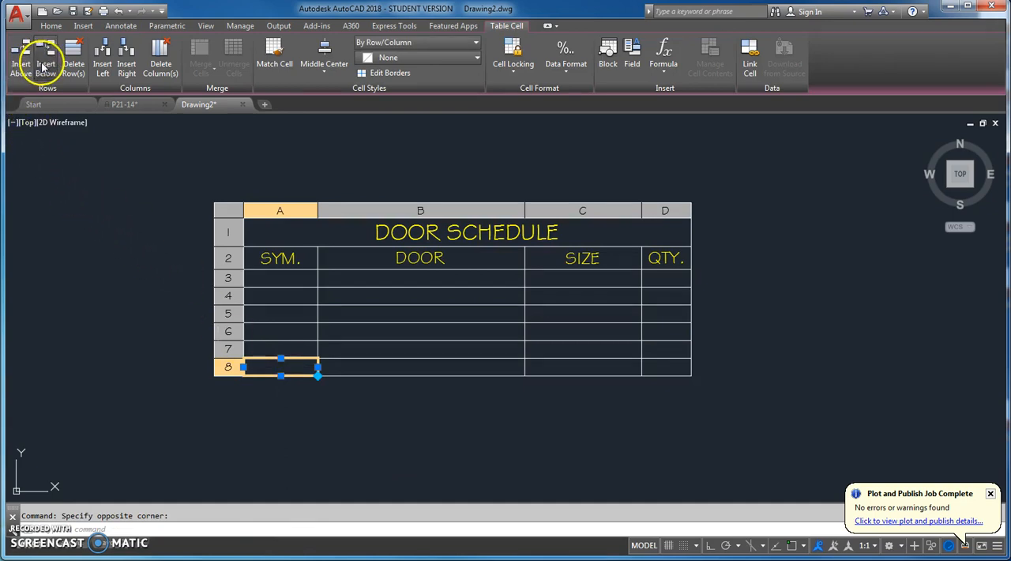
left_click(44, 66)
left_click(74, 66)
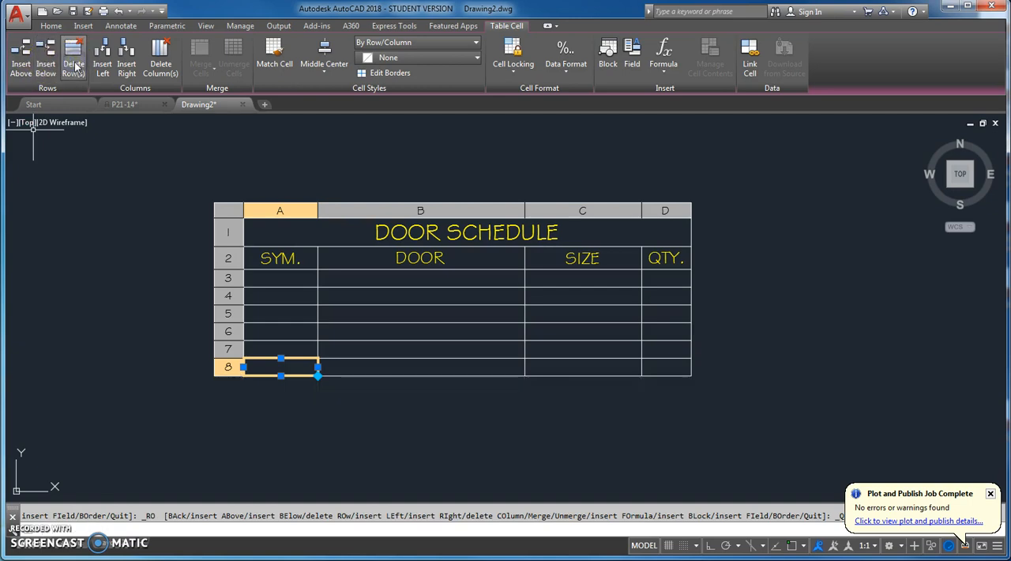
Insert an empty column before the SYM. column, delete the SYM. column, and leave the table cell editing
left_click(102, 58)
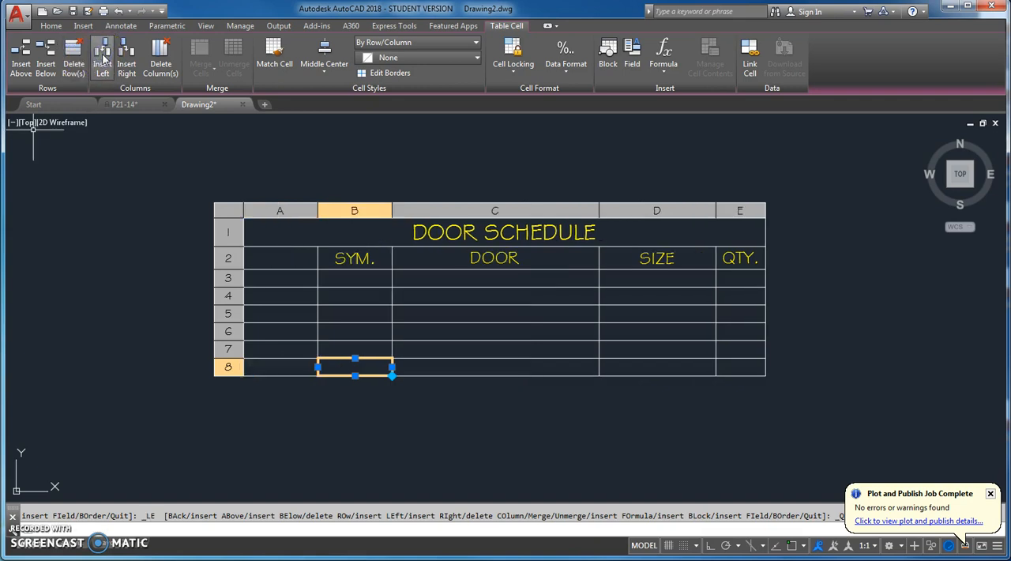
left_click(168, 54)
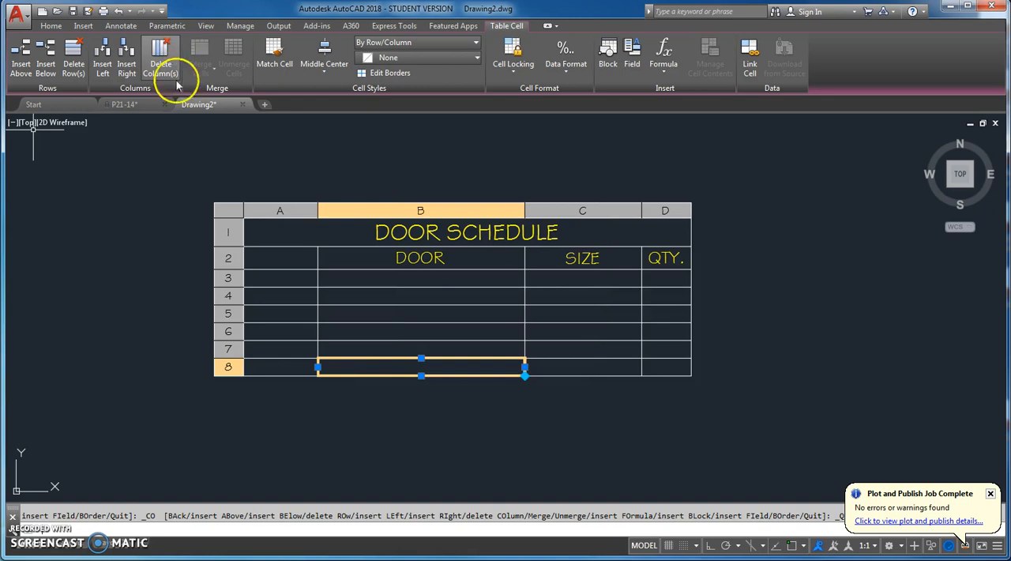
left_click(549, 454)
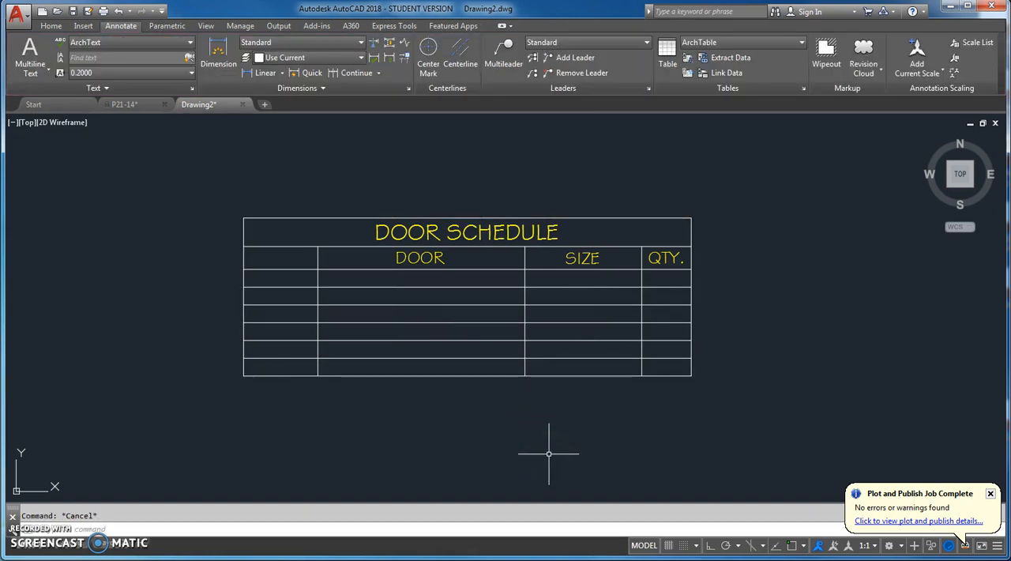